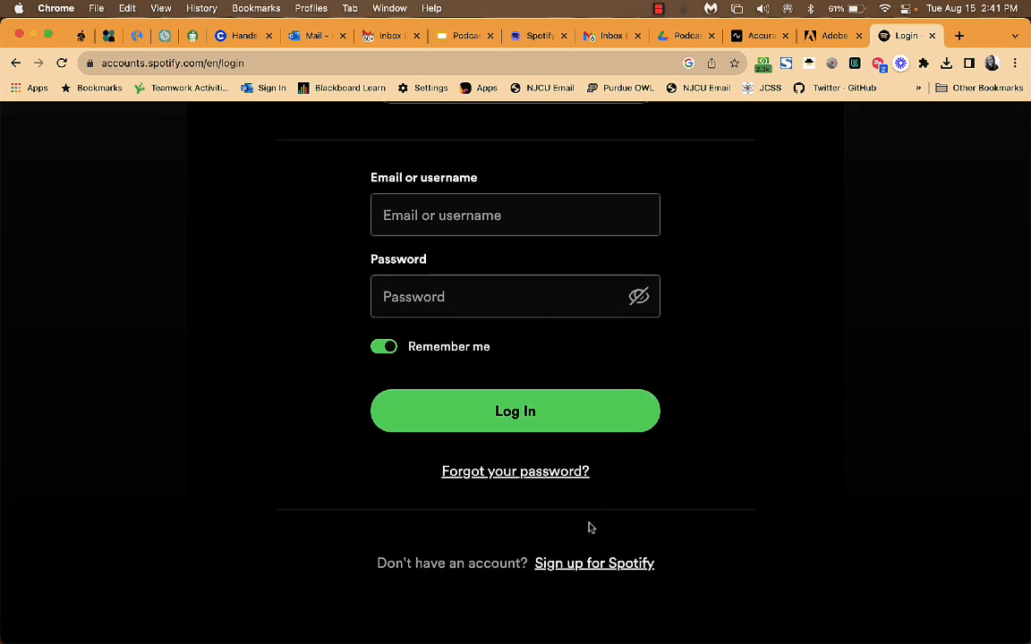
# Go from the Spotify login page to the sign-up page and look over its form.
pyautogui.click(605, 563)
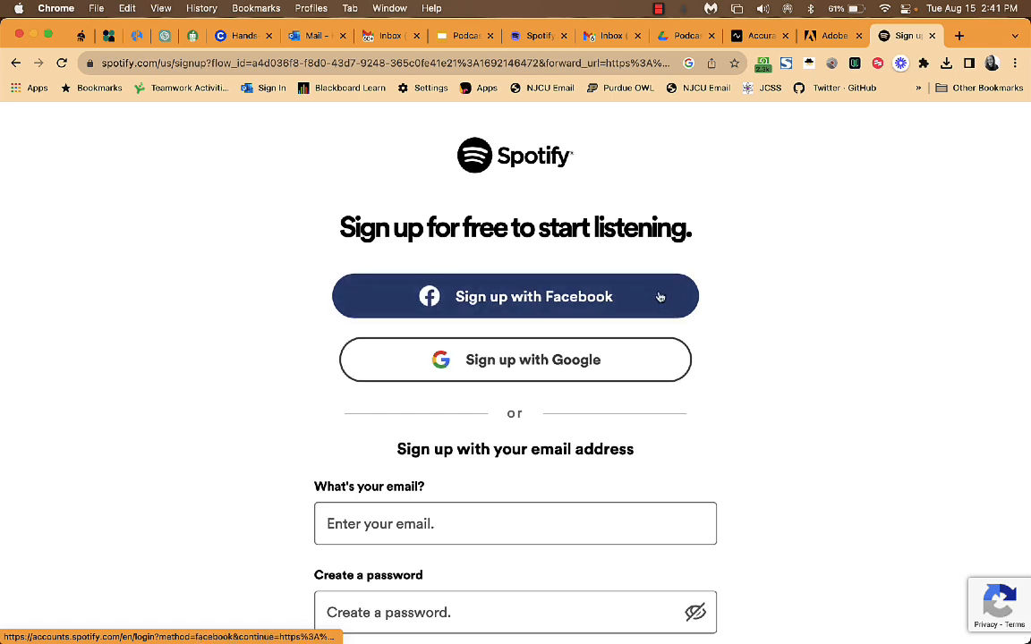
pyautogui.scroll(-2, 678, 385)
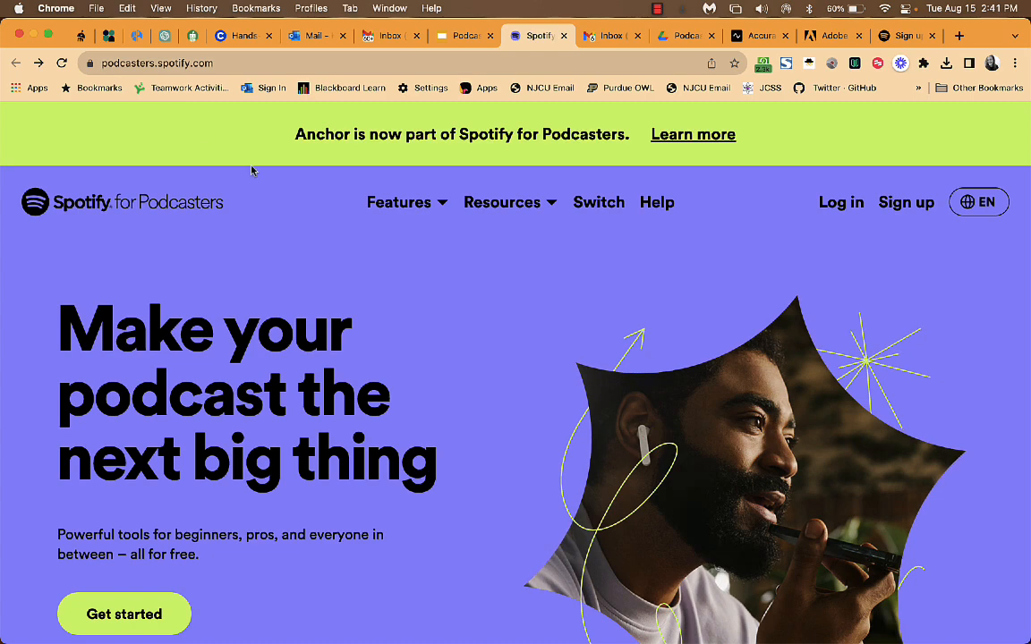
# Log in, pick the Spotify for Podcasters hosting card, and continue with a Google account.
pyautogui.click(850, 207)
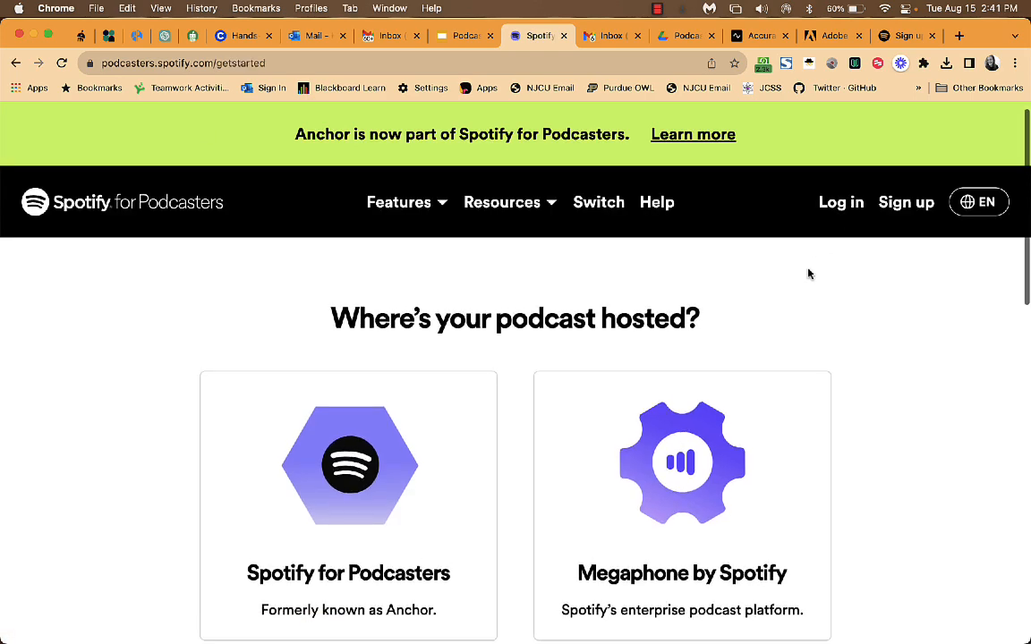
pyautogui.scroll(-2, 807, 271)
pyautogui.scroll(-1, 826, 387)
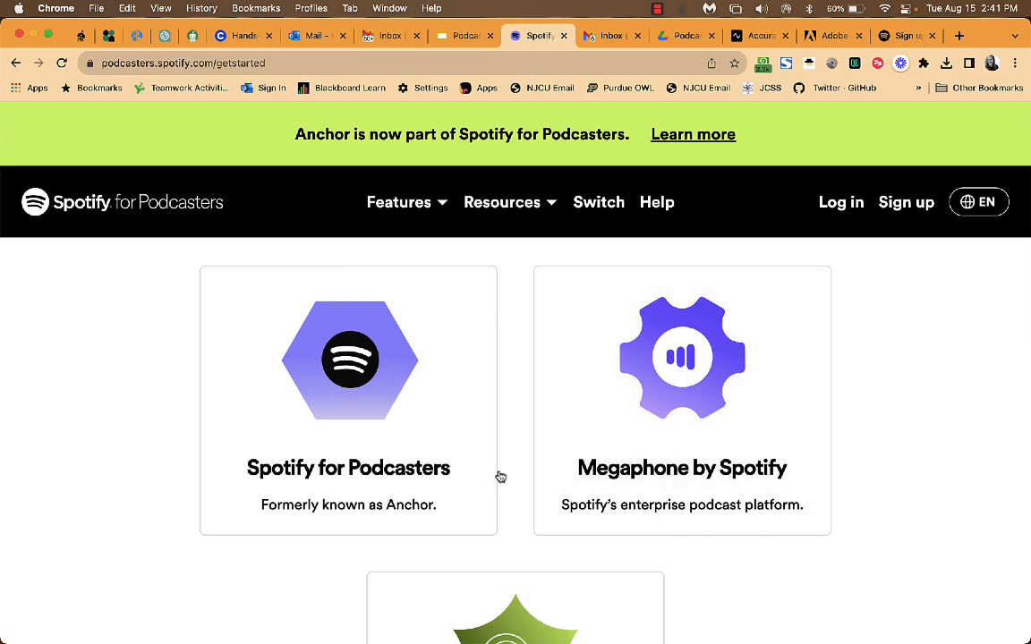
pyautogui.scroll(-4, 327, 439)
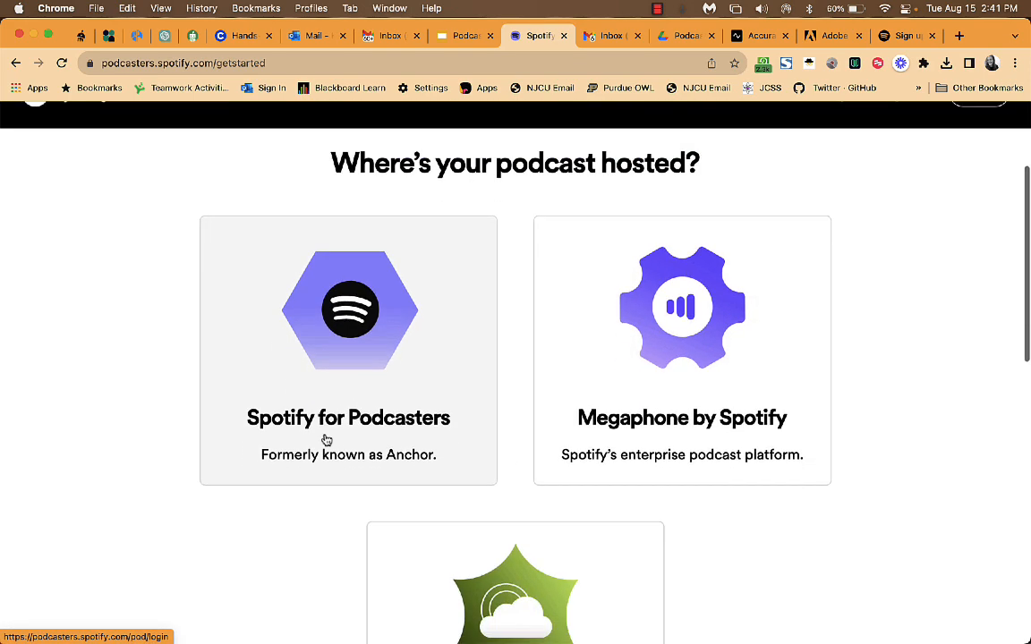
pyautogui.scroll(3, 395, 364)
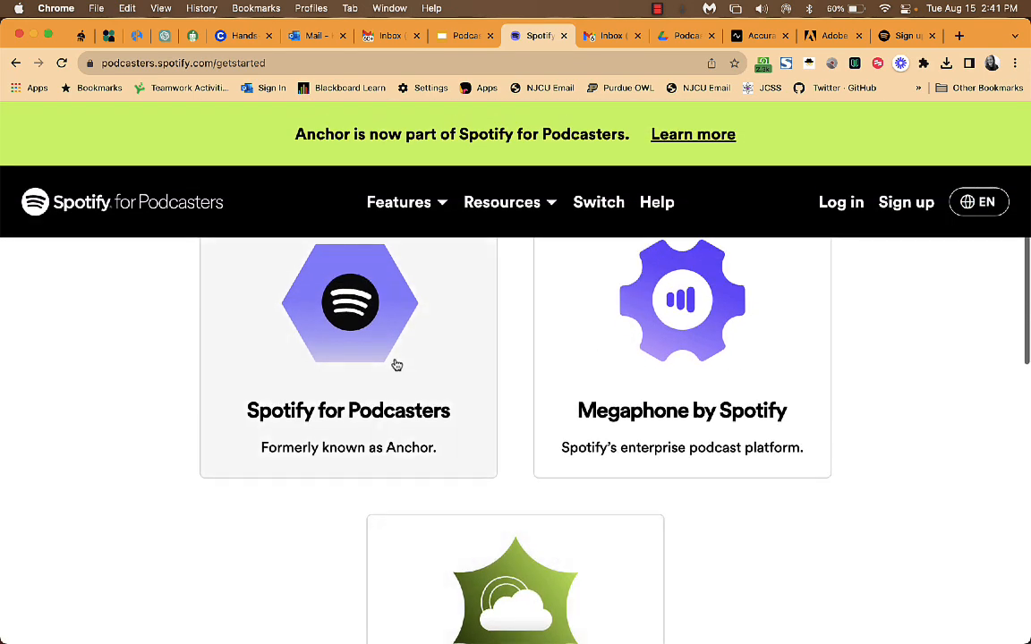
pyautogui.click(394, 361)
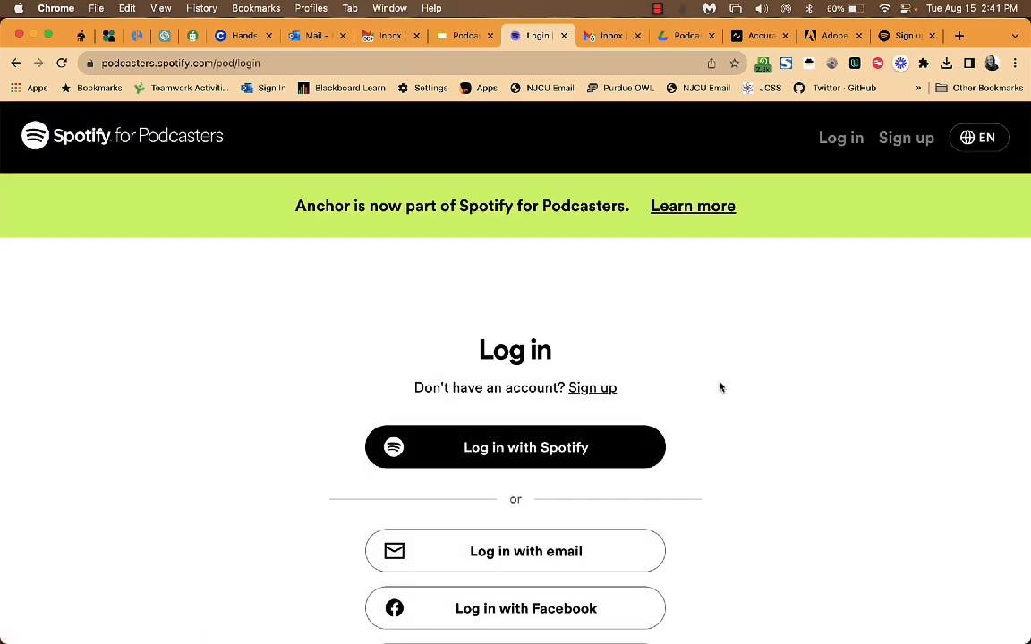
pyautogui.scroll(-3, 769, 419)
pyautogui.click(621, 534)
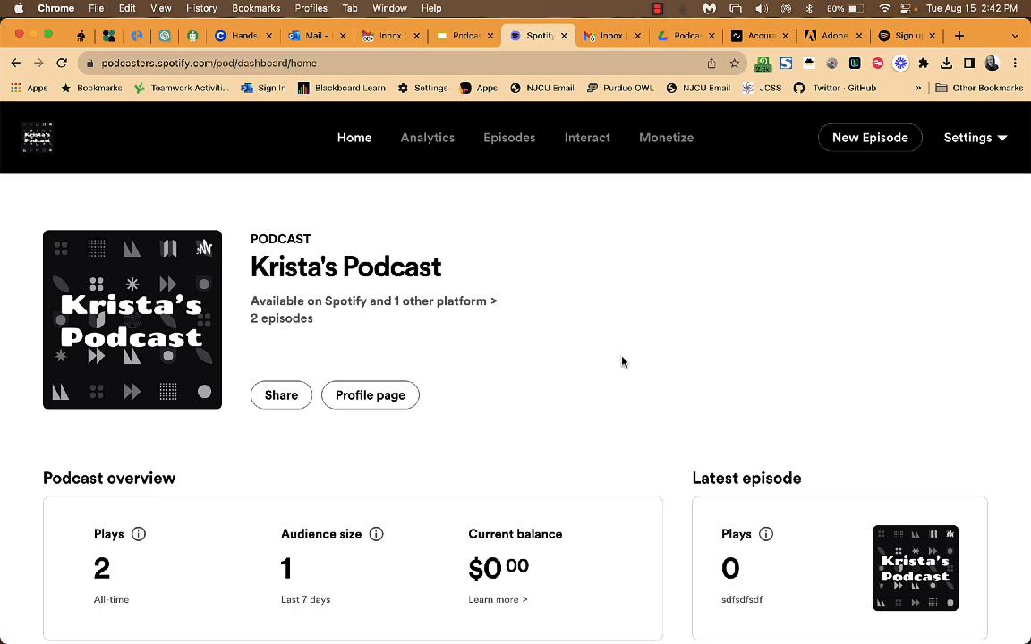
# Scroll the Home dashboard's plays and audience overview, then return to the header.
pyautogui.scroll(-2, 622, 362)
pyautogui.scroll(3, 622, 361)
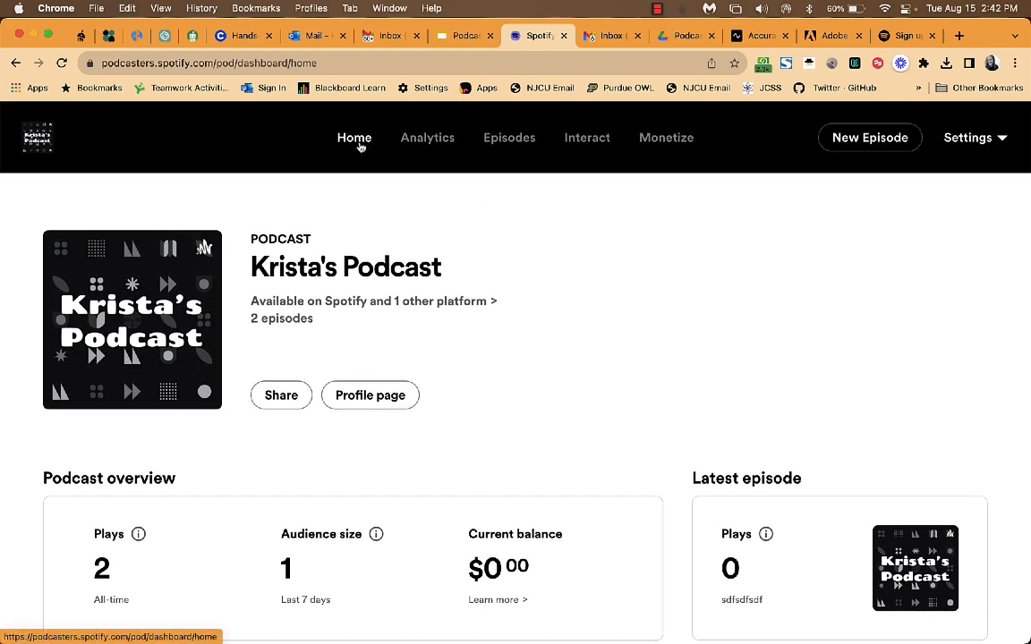
pyautogui.scroll(-5, 391, 193)
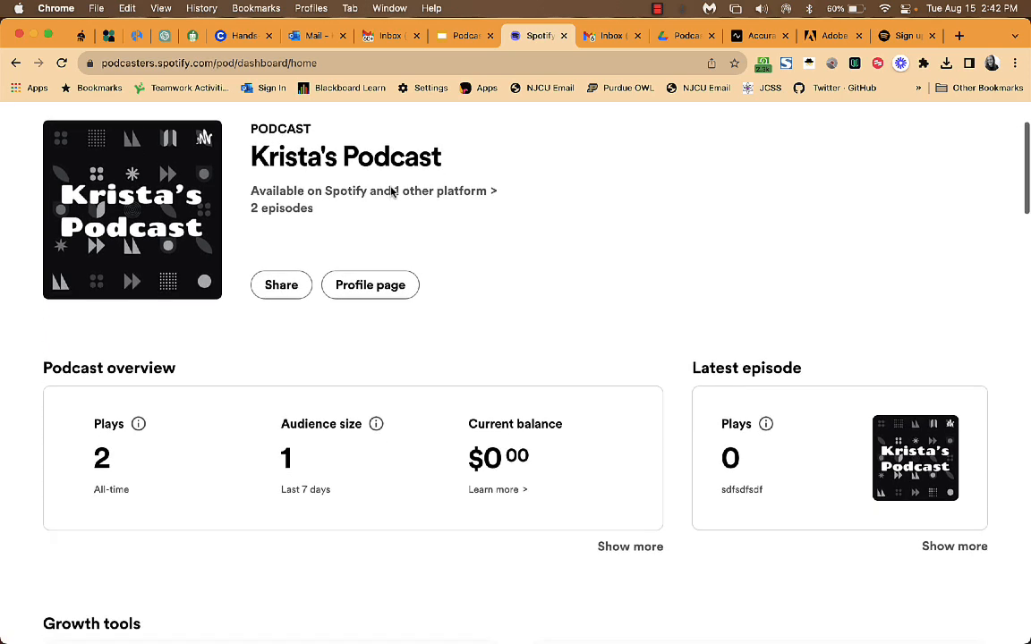
pyautogui.scroll(5, 429, 212)
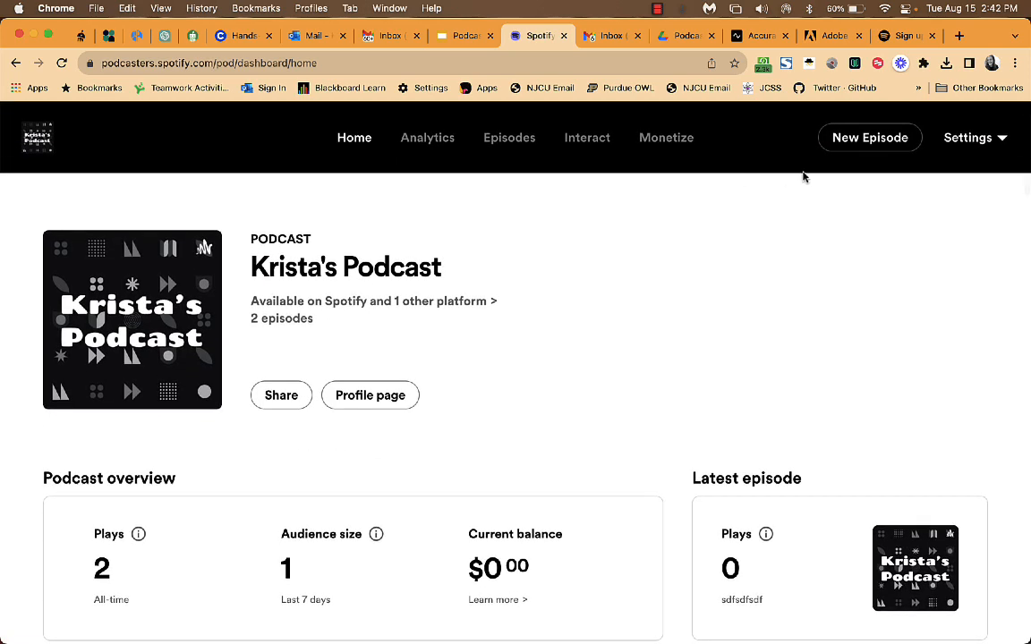
# Start a new episode and choose 'Record or edit' to reach the Create your episode page.
pyautogui.click(886, 146)
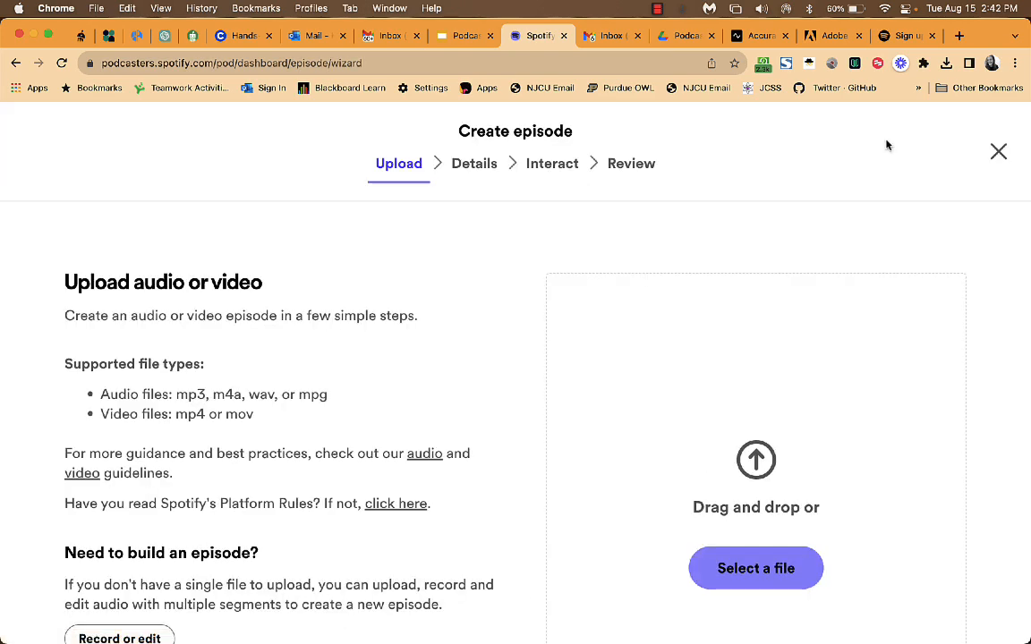
pyautogui.scroll(-2, 475, 352)
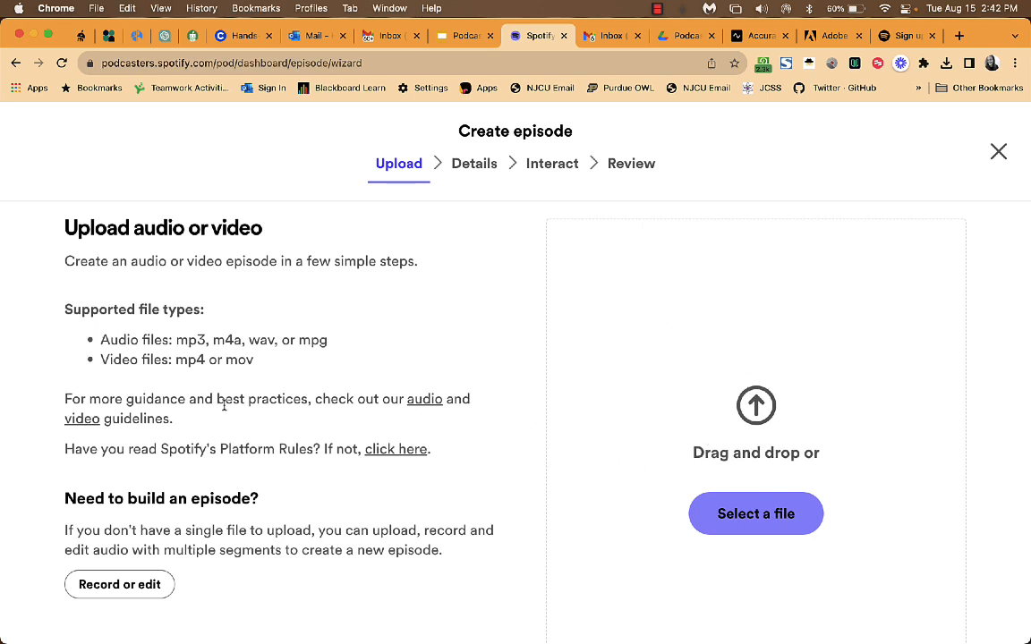
pyautogui.scroll(-3, 193, 407)
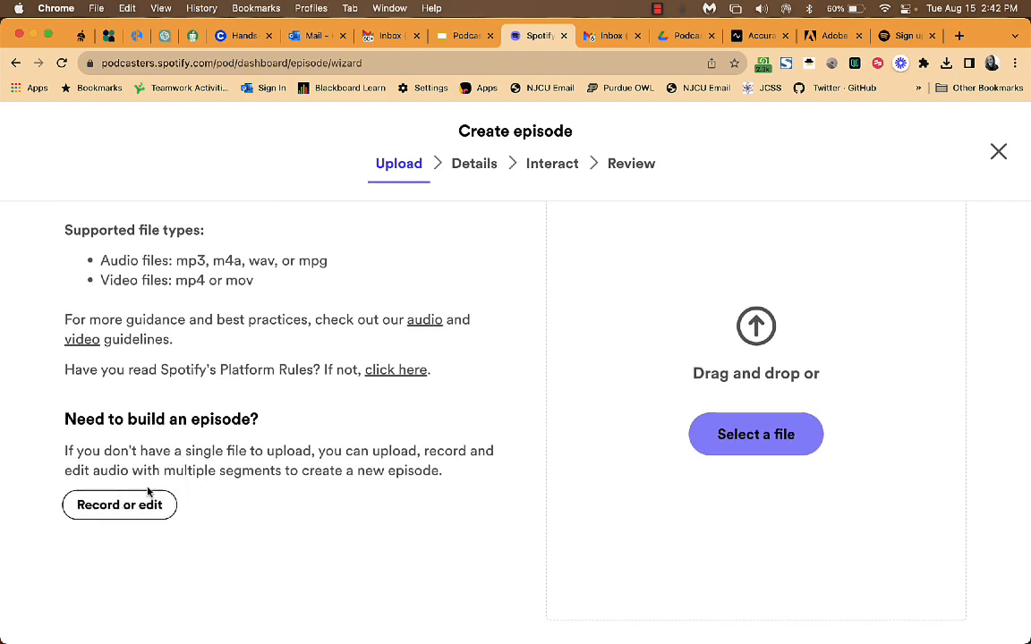
pyautogui.click(119, 506)
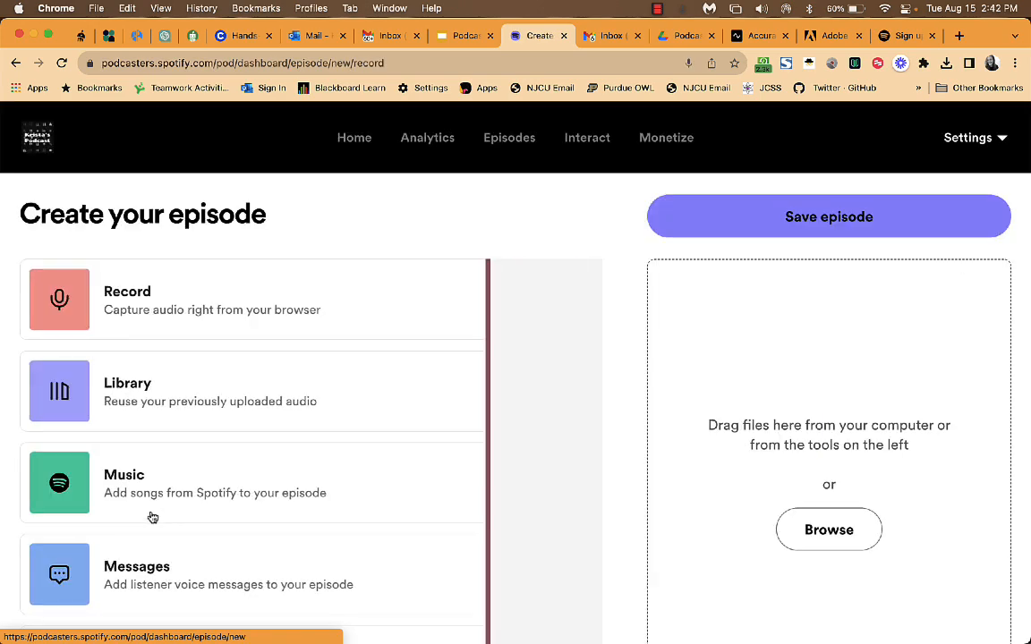
# Record audio using the 'Default - Logitech USB Headset' microphone.
pyautogui.scroll(-1, 376, 305)
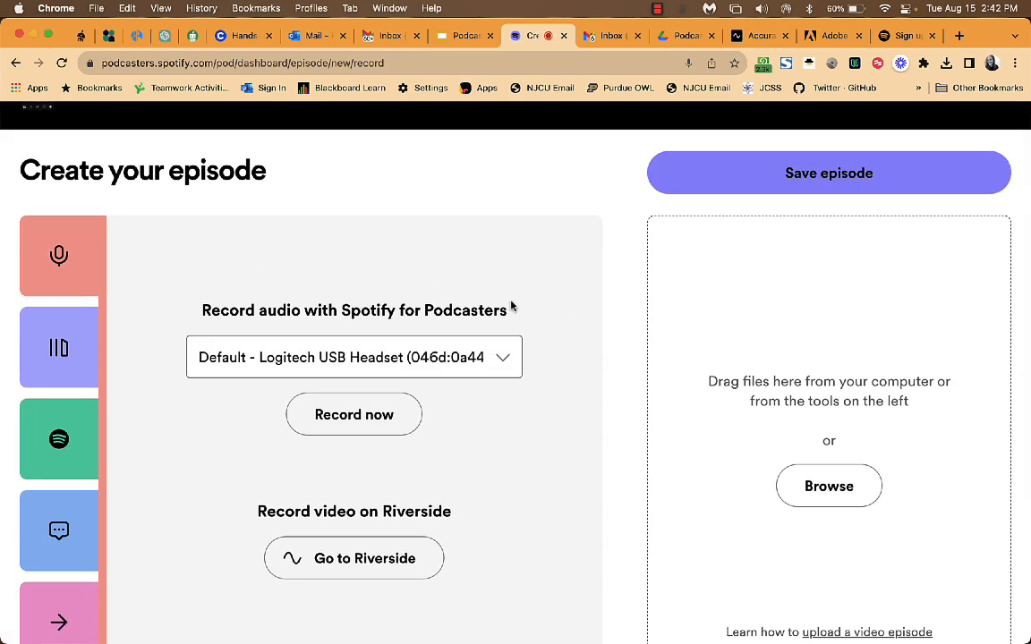
pyautogui.click(503, 361)
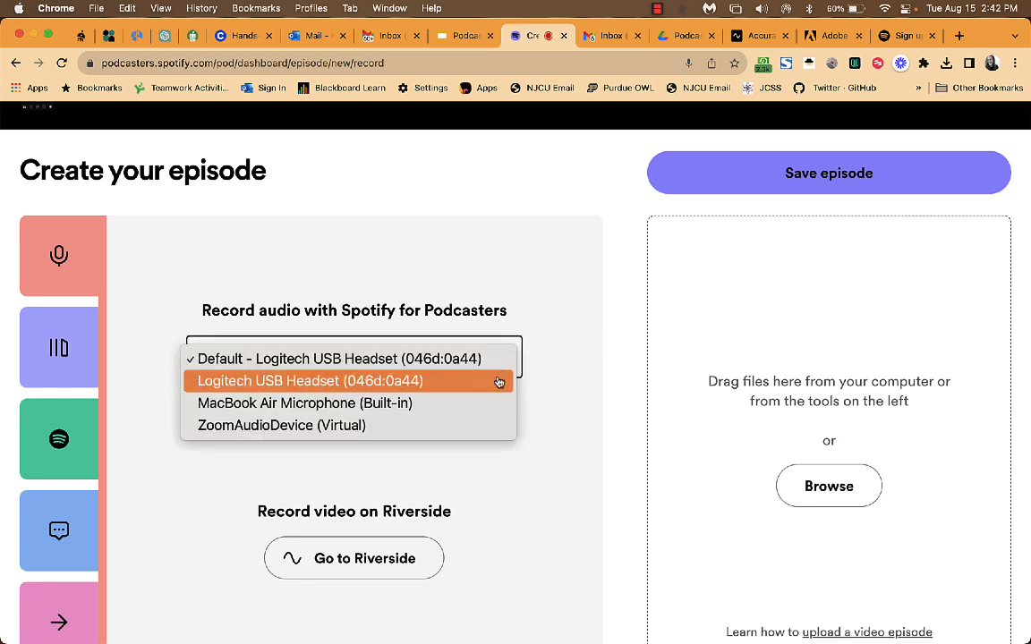
pyautogui.click(499, 359)
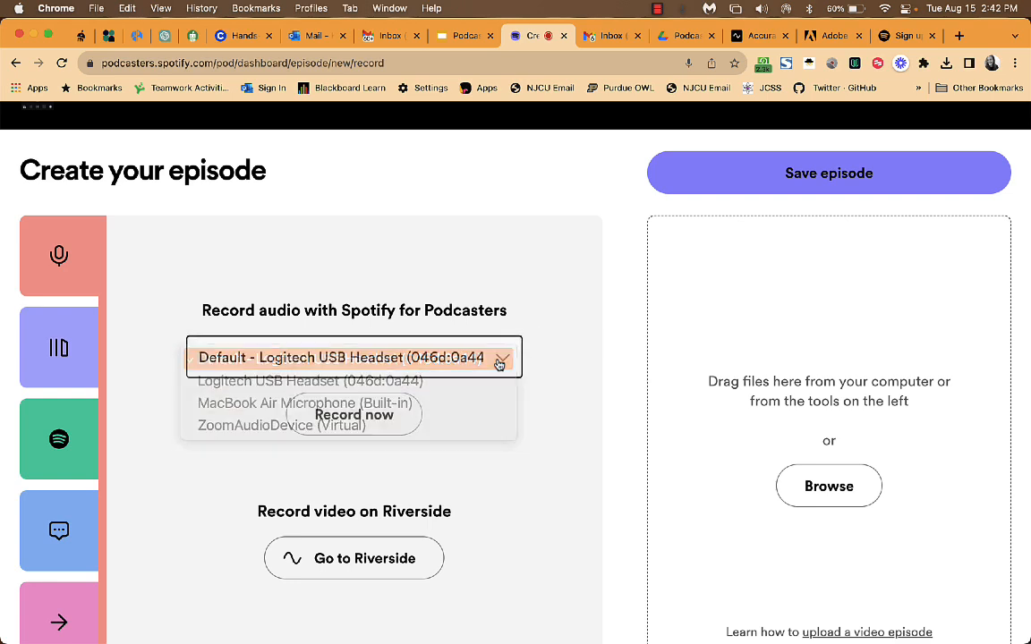
pyautogui.scroll(-2, 535, 375)
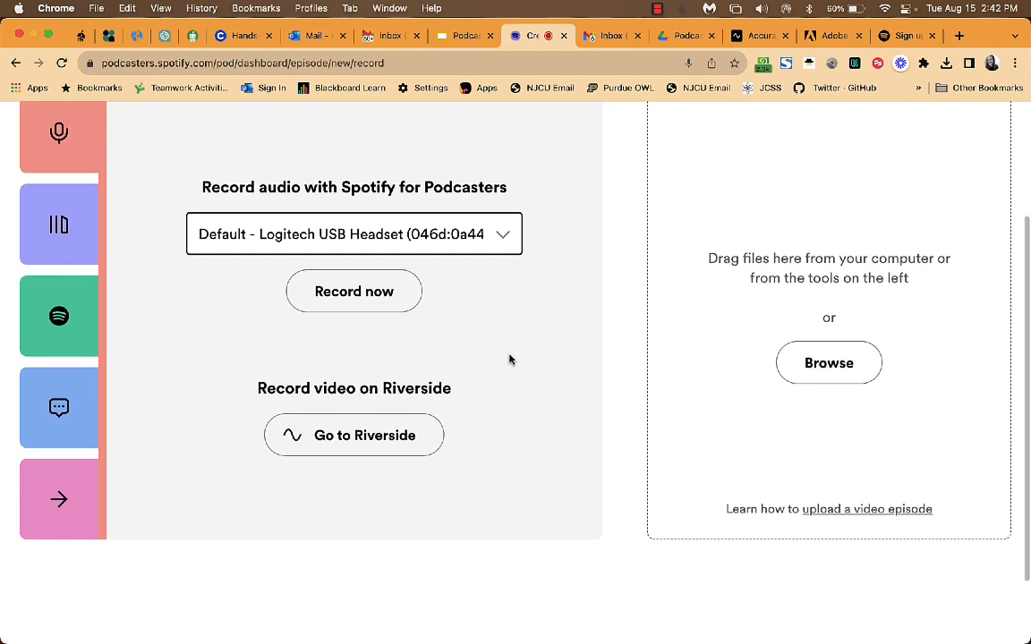
pyautogui.scroll(2, 509, 358)
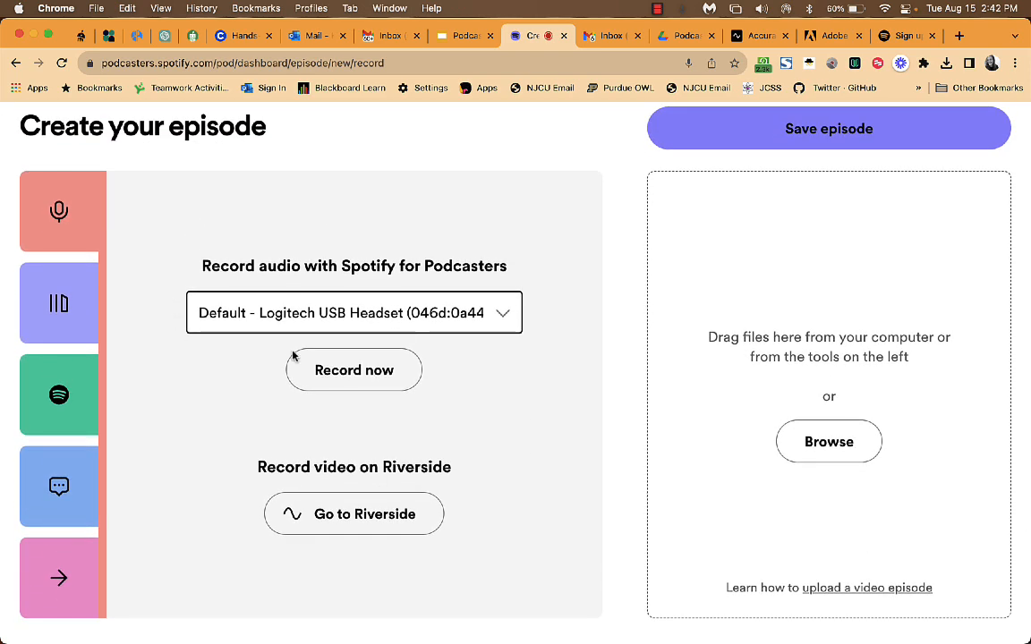
pyautogui.click(321, 379)
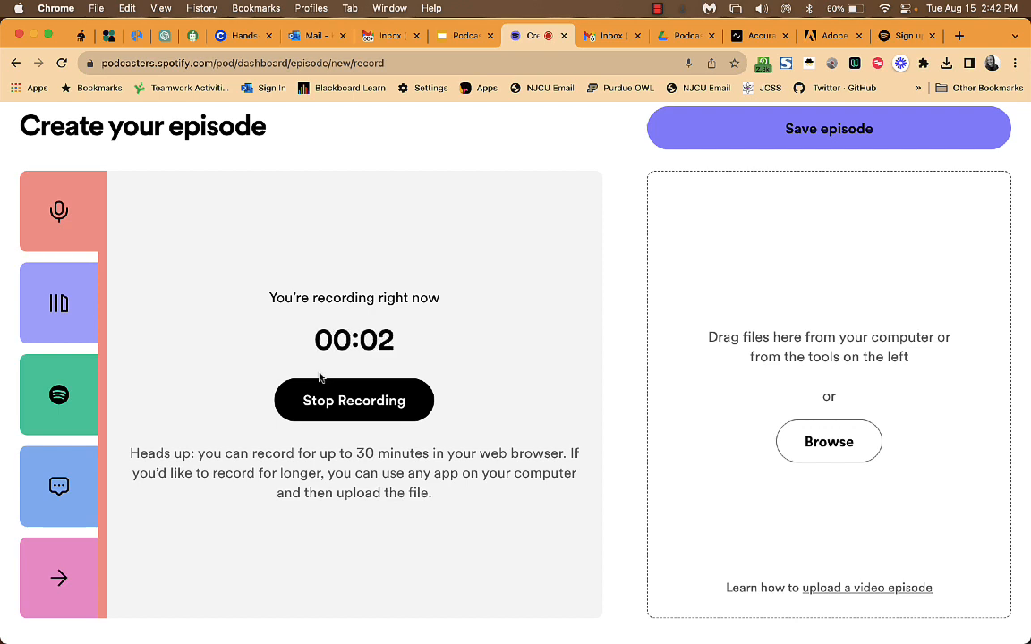
pyautogui.scroll(1, 320, 377)
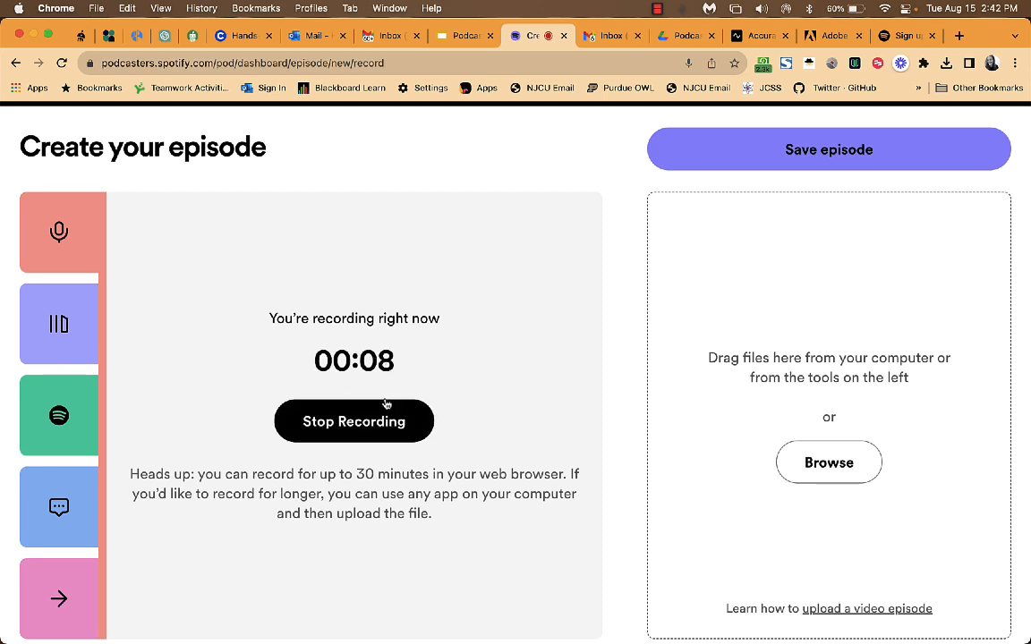
# Stop the recording so the 00:09 clip is saved to the library.
pyautogui.click(369, 422)
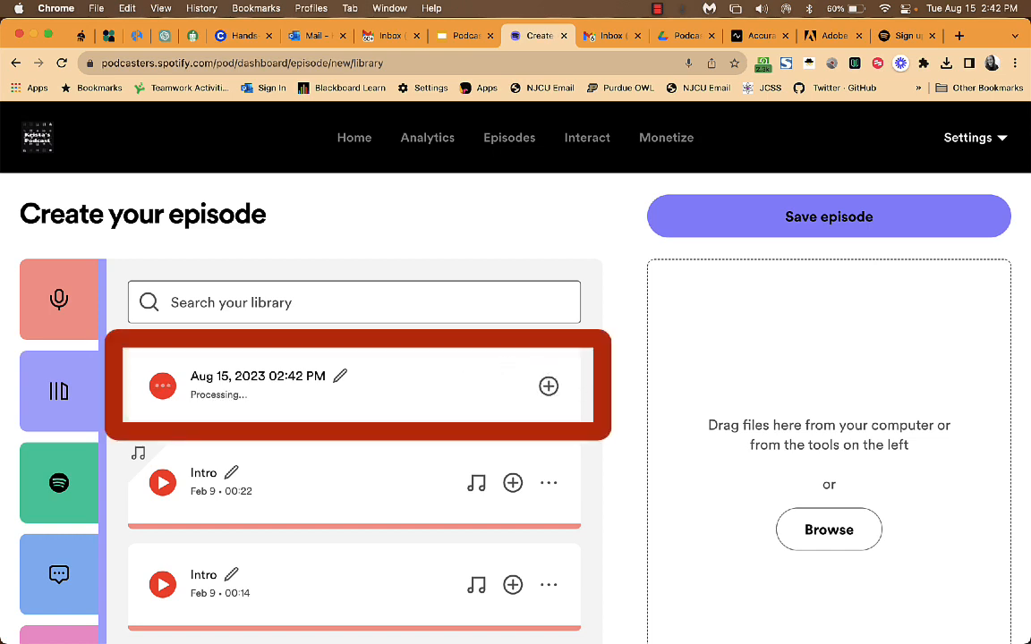
pyautogui.scroll(-1, 591, 442)
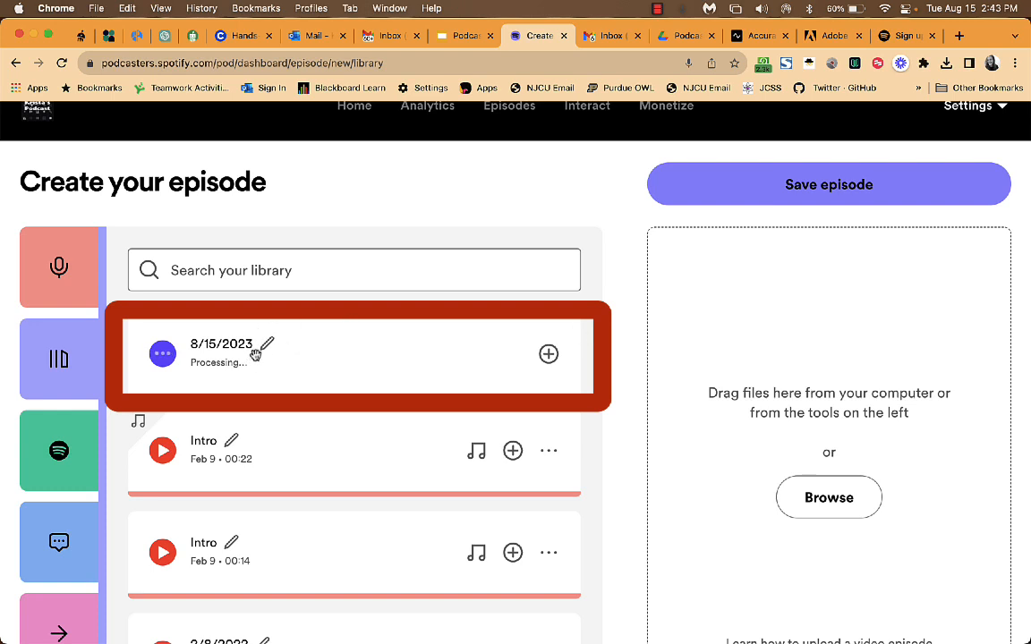
pyautogui.scroll(-2, 289, 349)
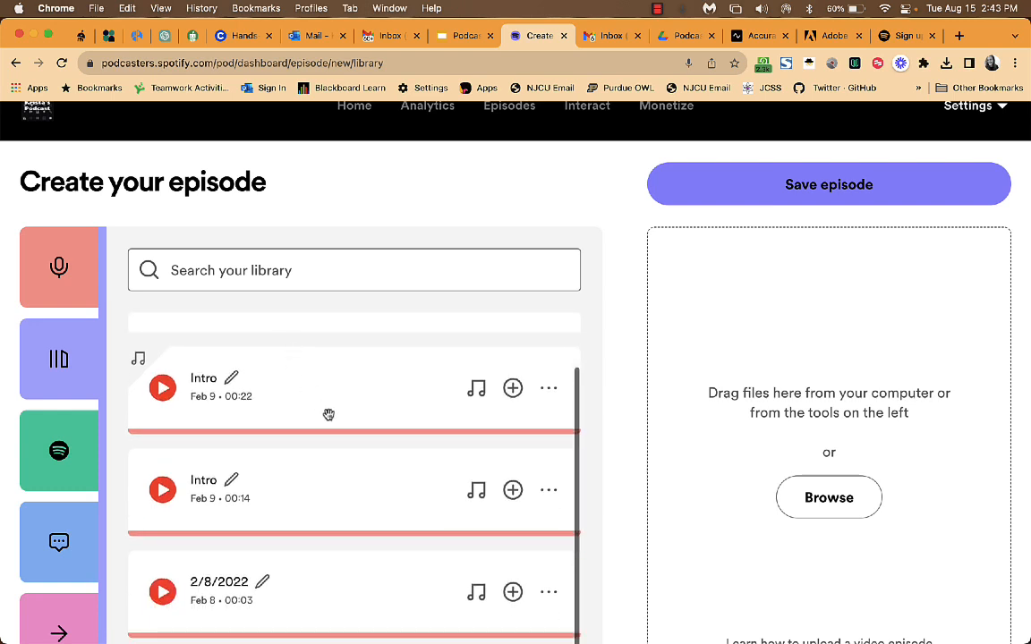
pyautogui.scroll(-2, 641, 470)
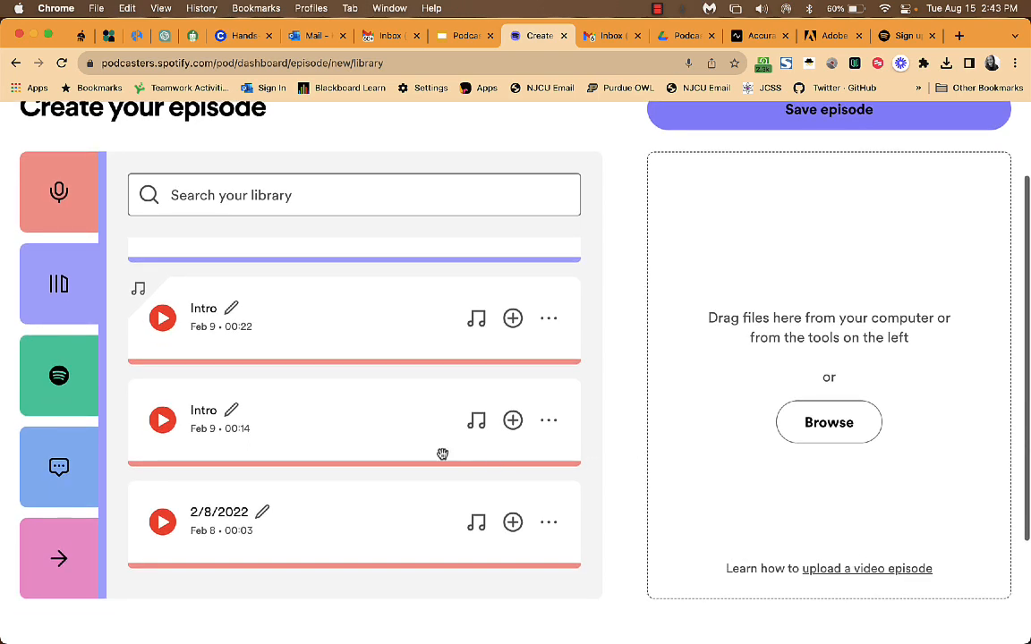
pyautogui.scroll(1, 396, 419)
pyautogui.scroll(1, 396, 419)
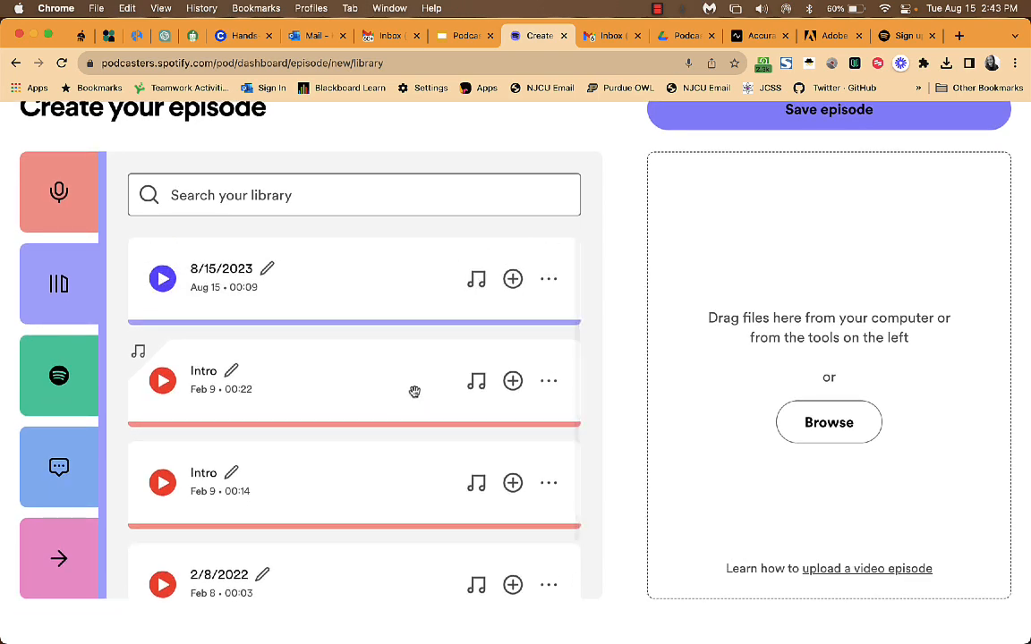
pyautogui.scroll(-1, 399, 408)
pyautogui.scroll(1, 399, 408)
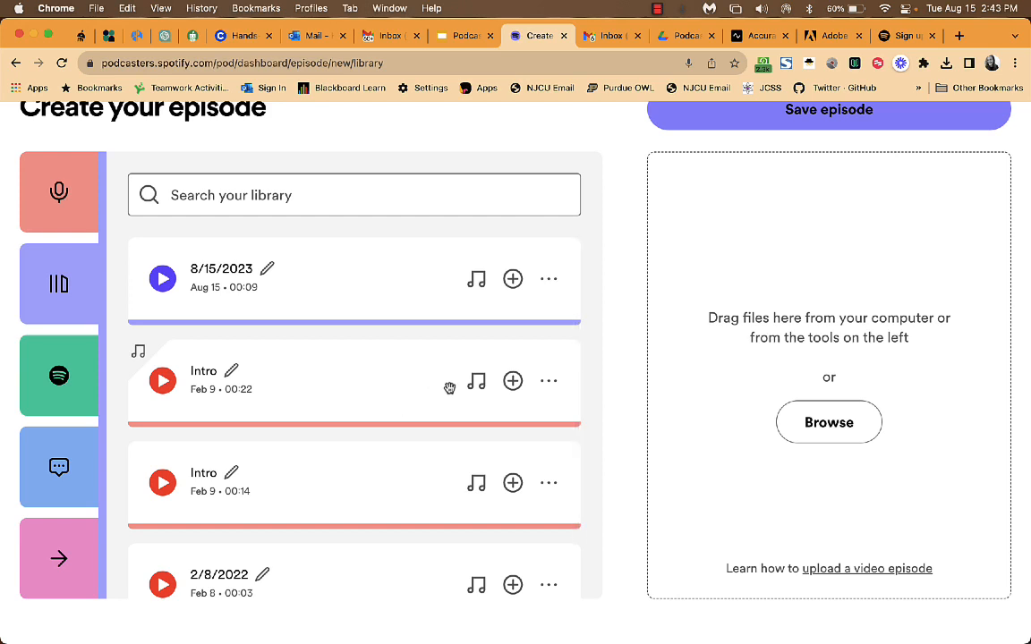
# Rename the 8/15/2023 clip to 'Testing Podcast'.
pyautogui.click(267, 268)
pyautogui.moveTo(267, 268); pyautogui.dragTo(178, 269)
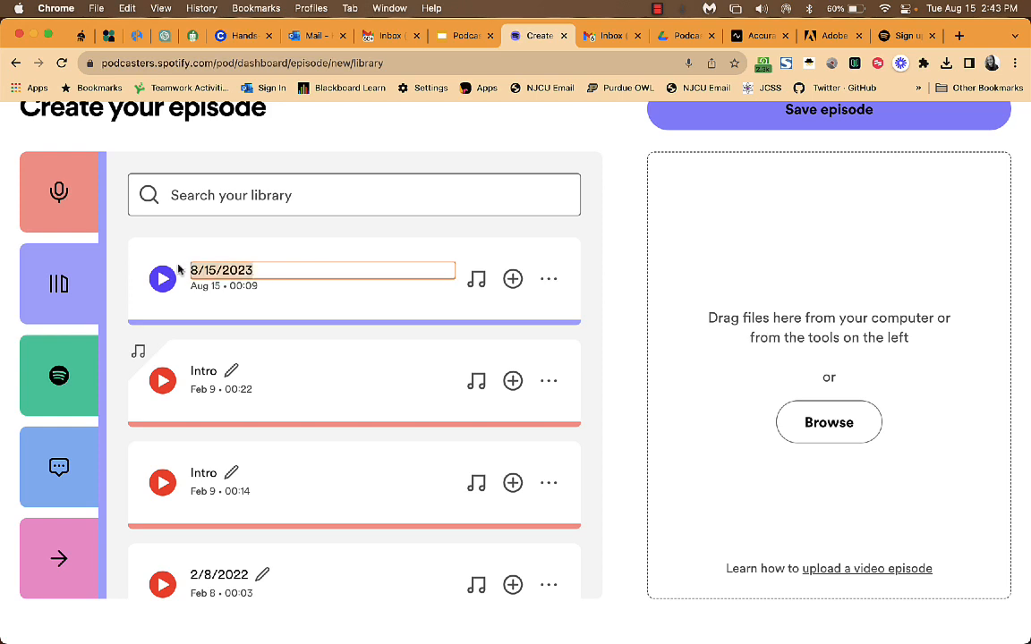
pyautogui.write('Testing Podcast')
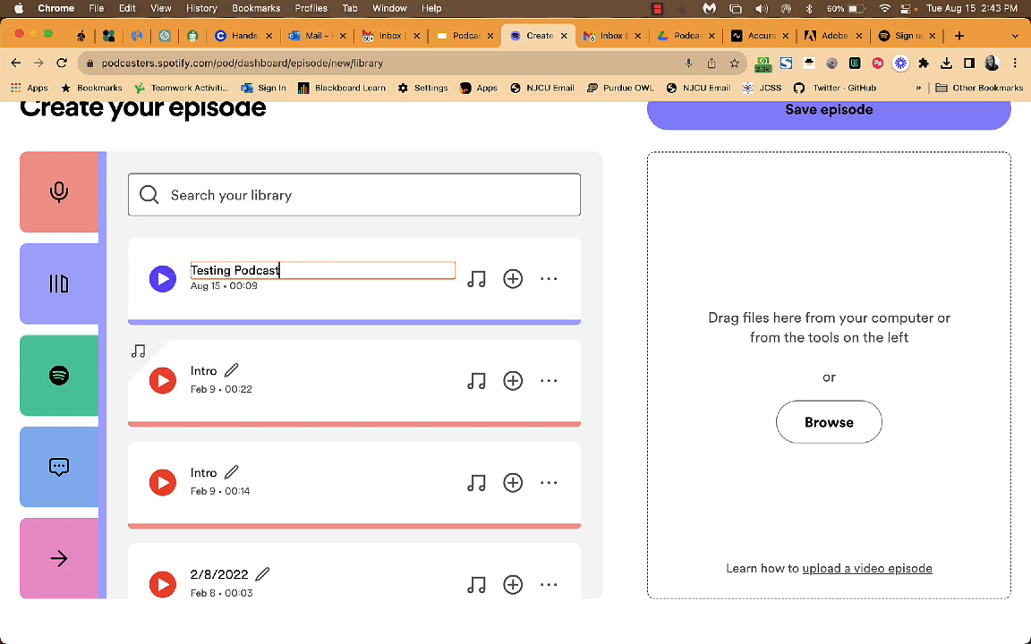
pyautogui.press('Return')
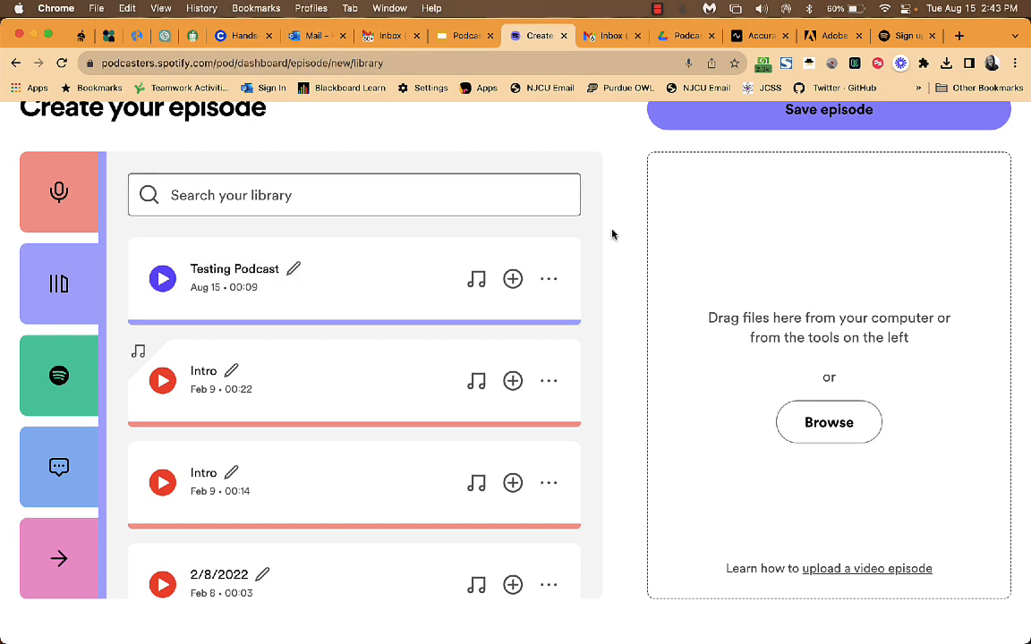
pyautogui.scroll(2, 599, 259)
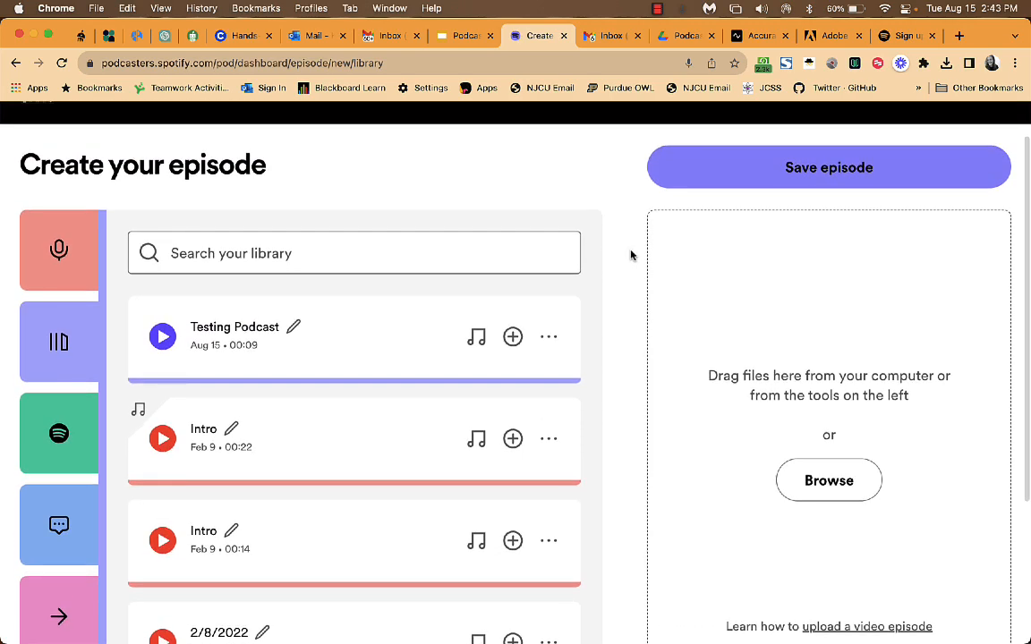
# Save the episode and dismiss the Q&A announcement popup.
pyautogui.click(771, 179)
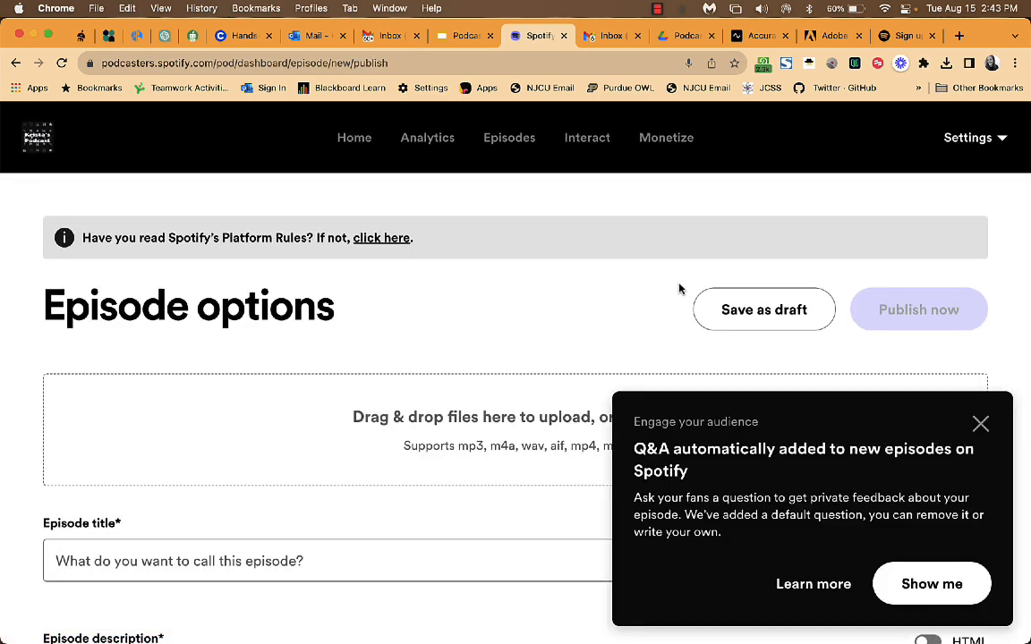
pyautogui.click(981, 424)
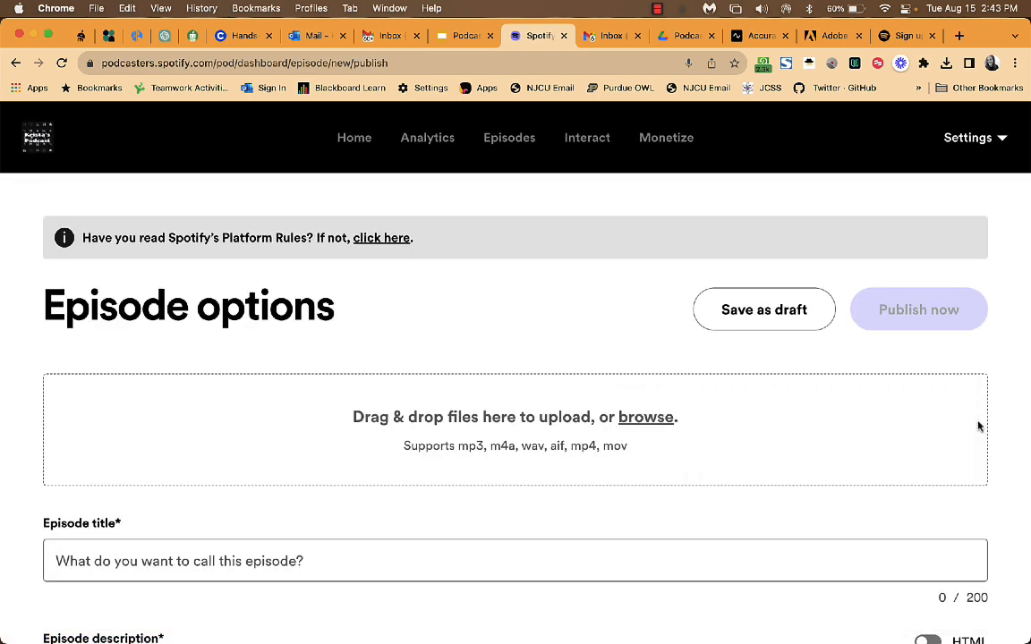
pyautogui.scroll(-3, 736, 479)
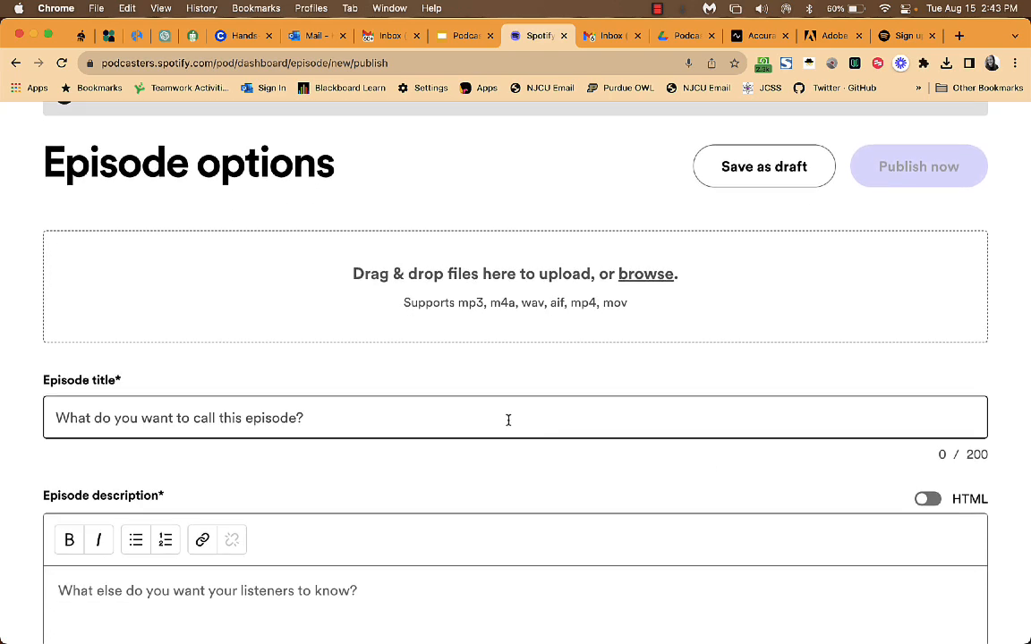
# Enter 'Testing' as episode title and description, leaving publish date as Now.
pyautogui.click(508, 420)
pyautogui.write('Testin')
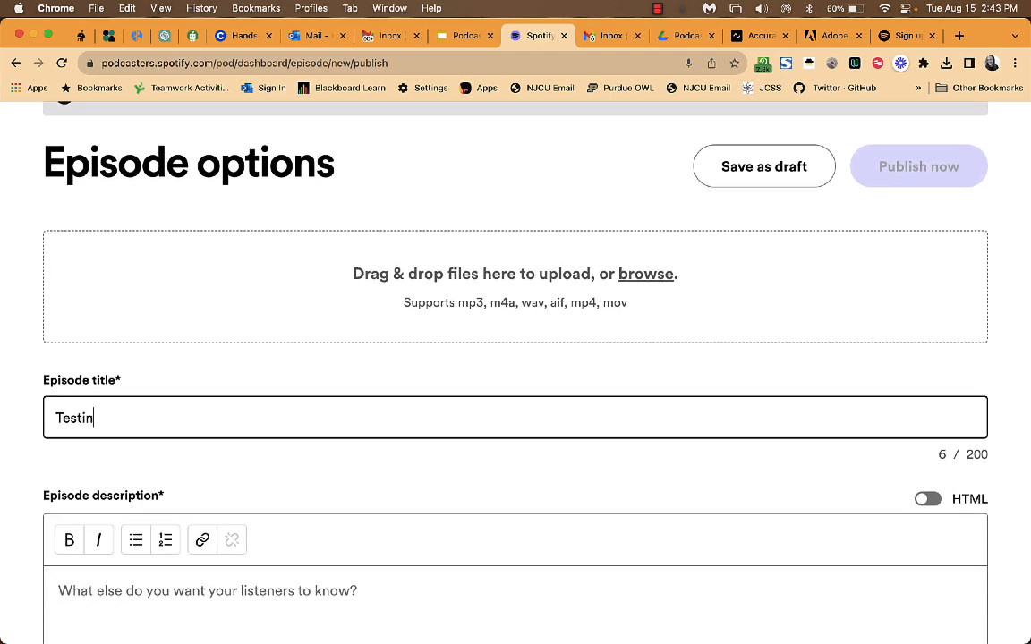
pyautogui.write('g')
pyautogui.scroll(-5, 488, 444)
pyautogui.click(378, 418)
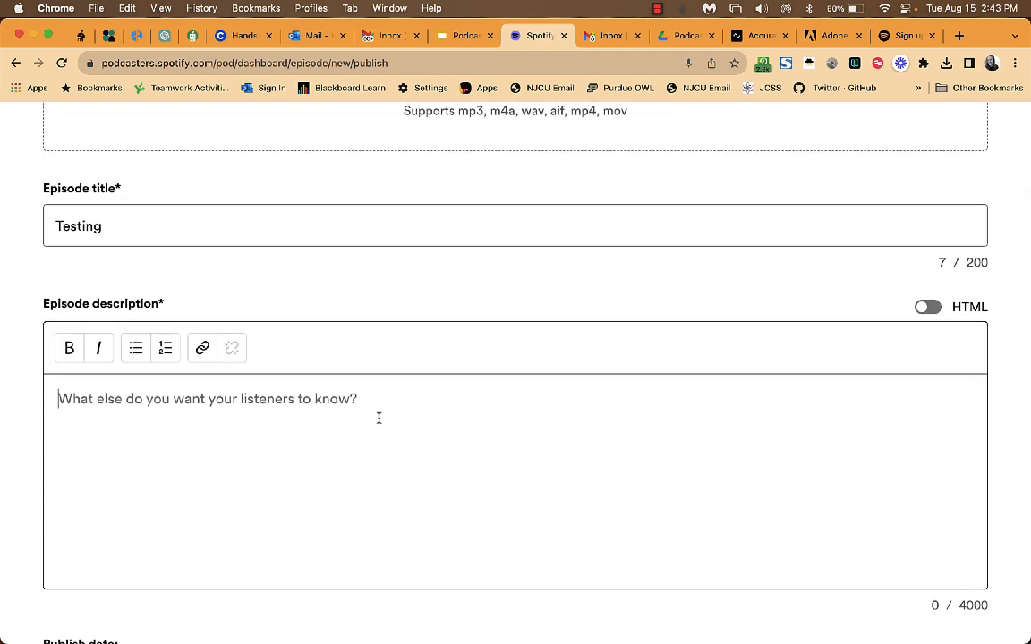
pyautogui.write('Testing')
pyautogui.scroll(-10, 453, 384)
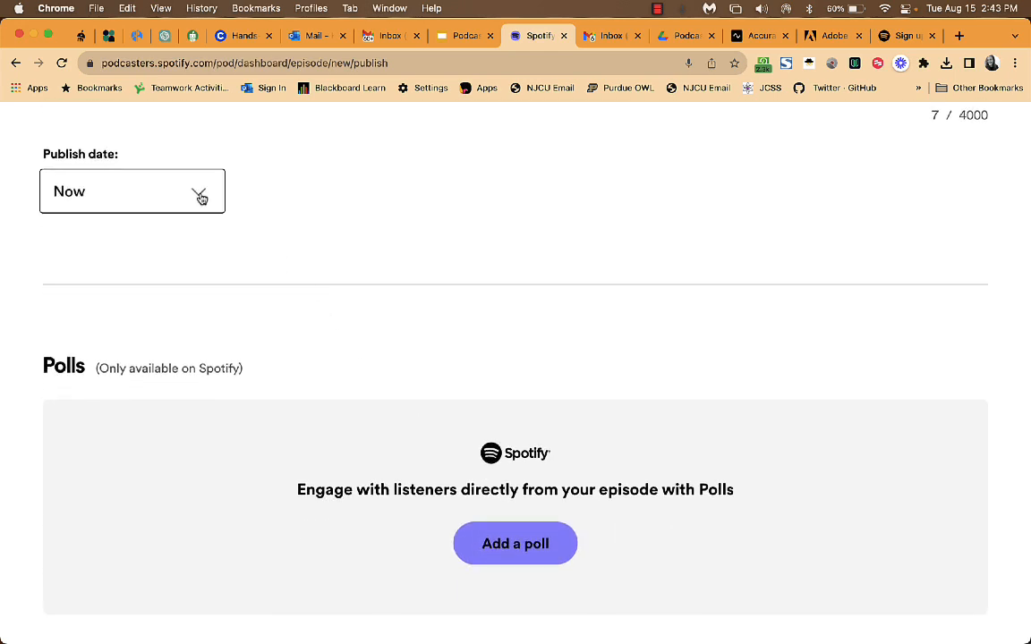
pyautogui.click(200, 196)
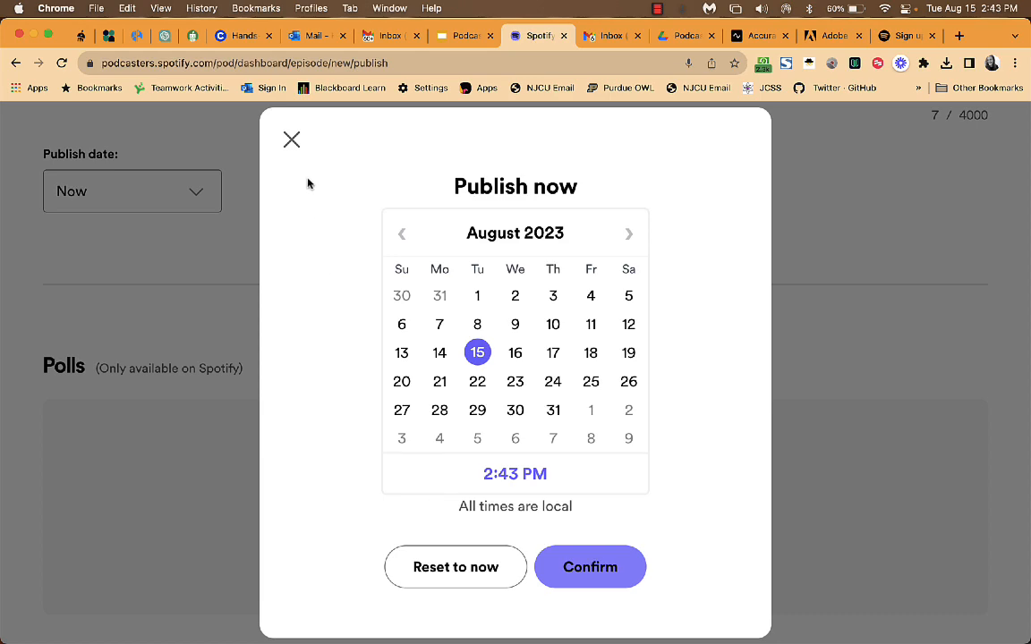
pyautogui.click(292, 141)
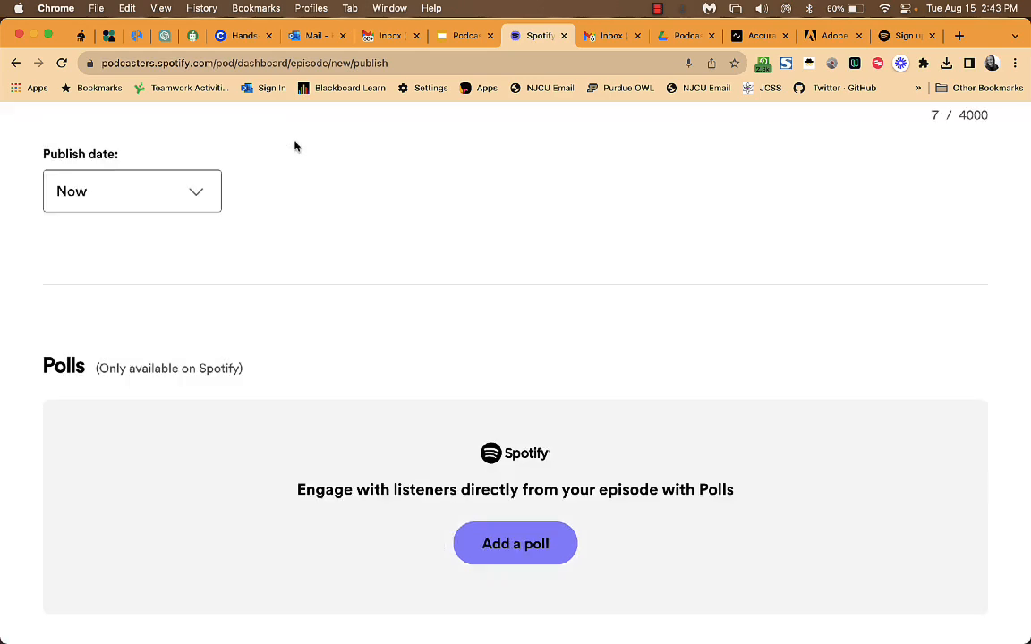
# Mark the episode content as Clean under Customize this episode, keeping episode type Full.
pyautogui.scroll(-5, 325, 228)
pyautogui.scroll(-4, 395, 357)
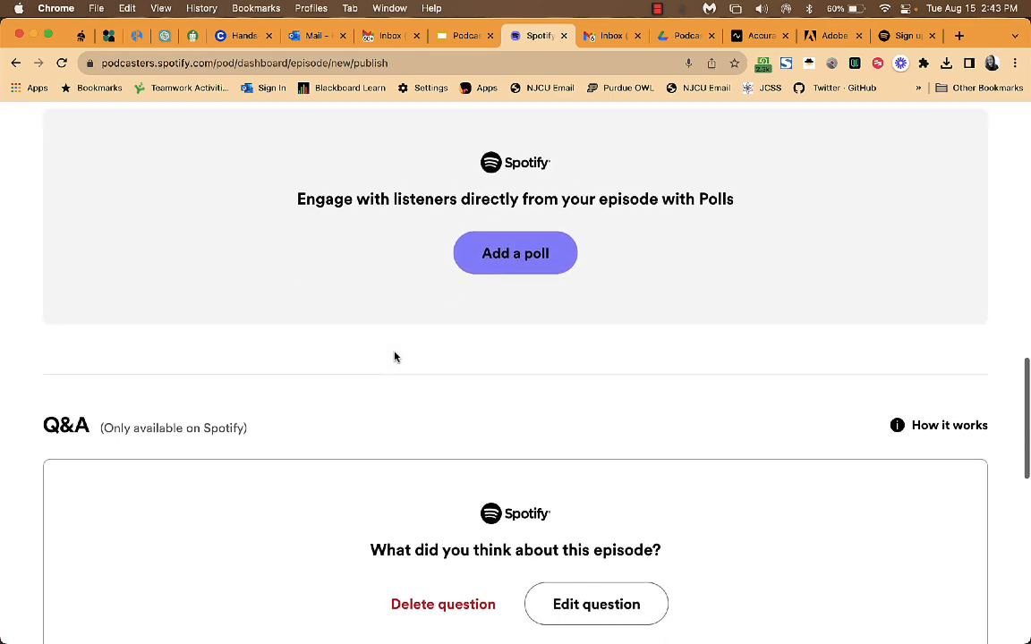
pyautogui.scroll(-5, 423, 406)
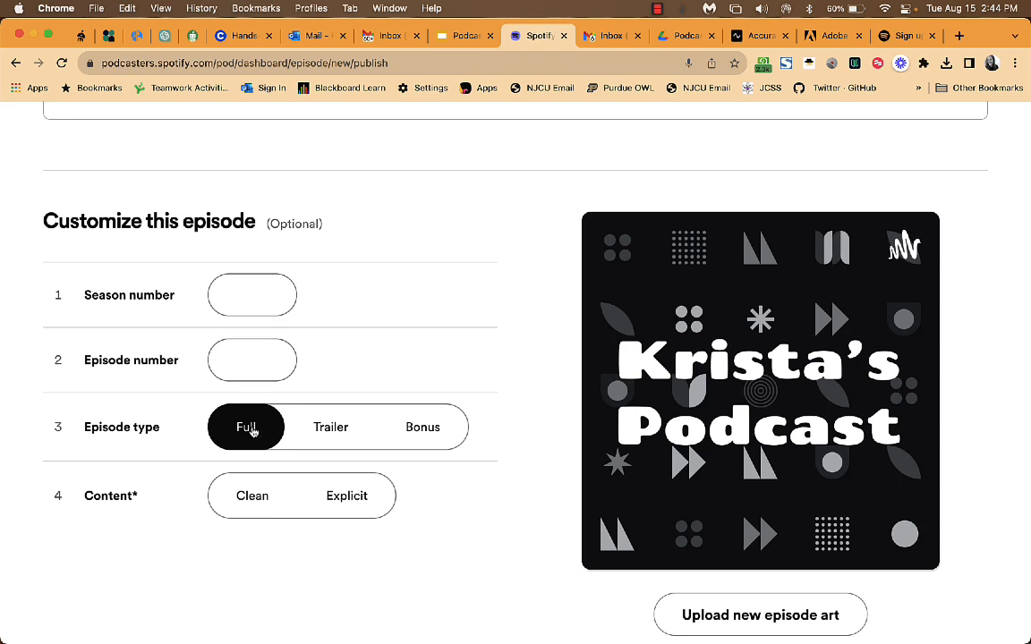
pyautogui.scroll(-2, 345, 523)
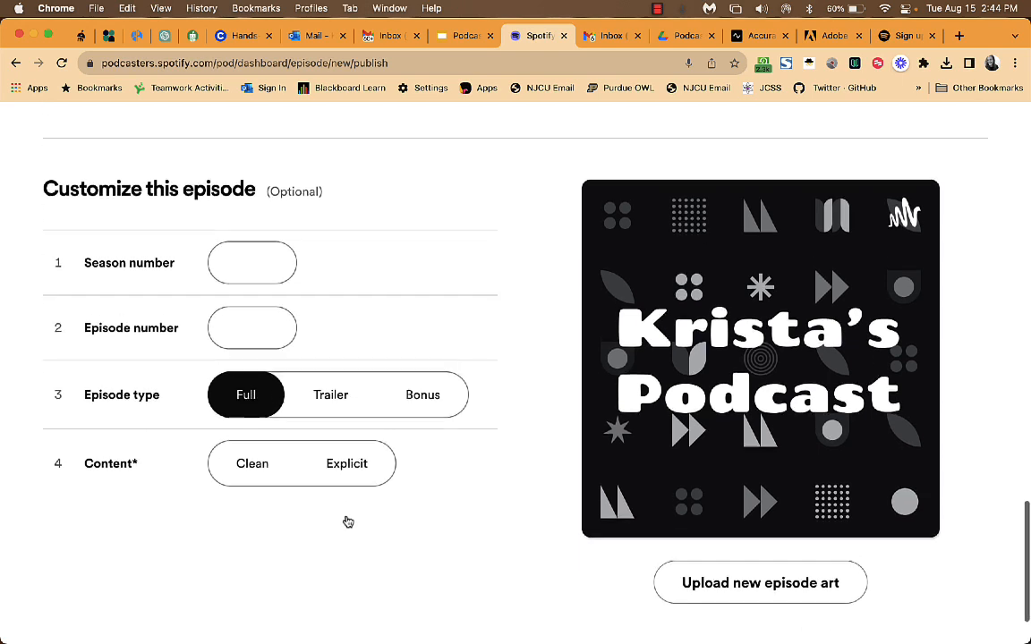
pyautogui.click(263, 448)
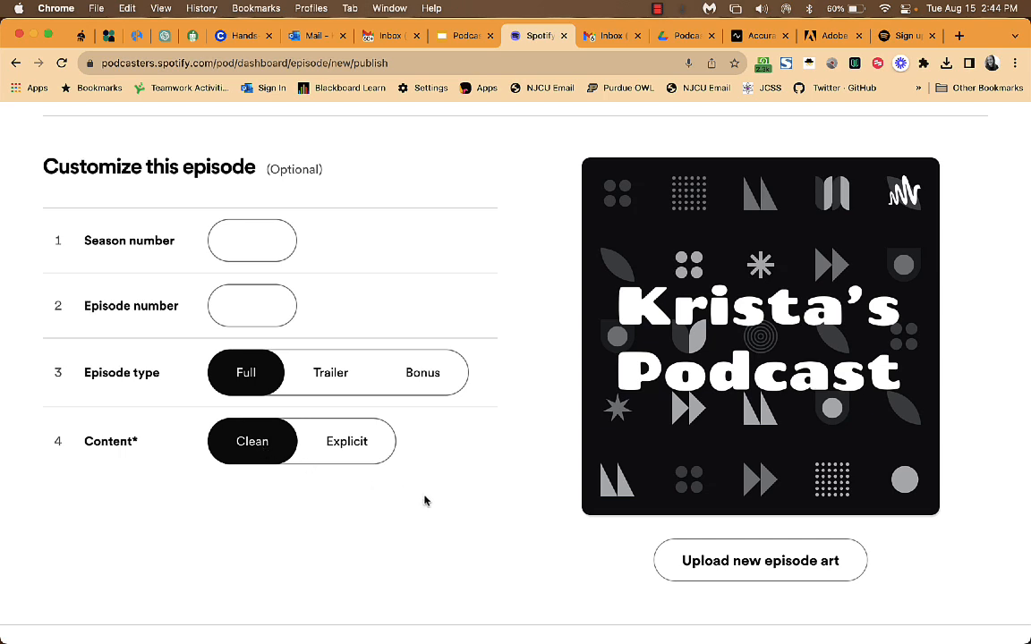
pyautogui.scroll(-1, 430, 503)
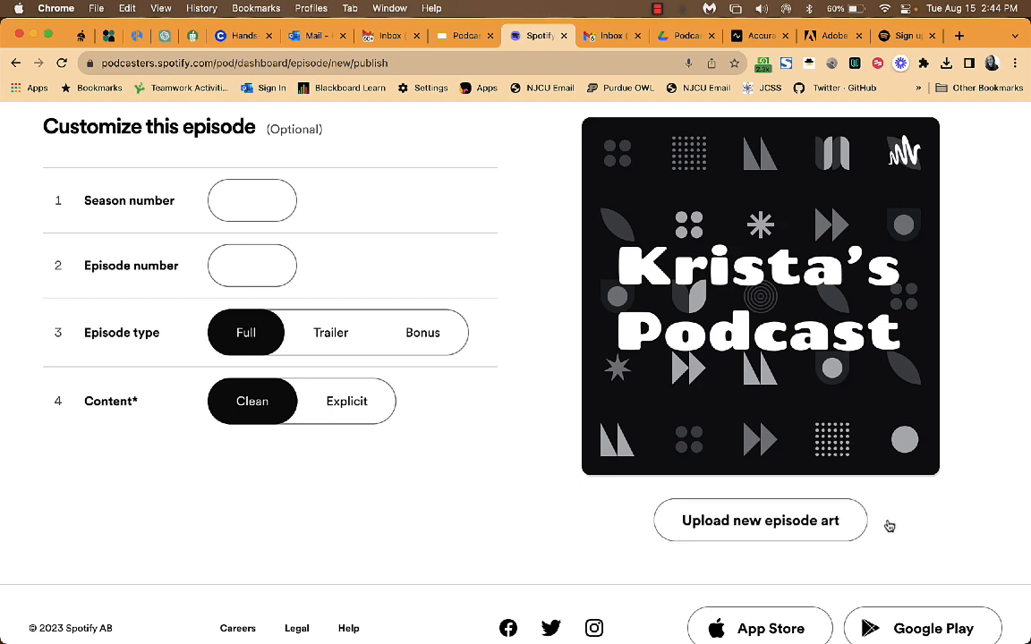
pyautogui.scroll(-1, 888, 524)
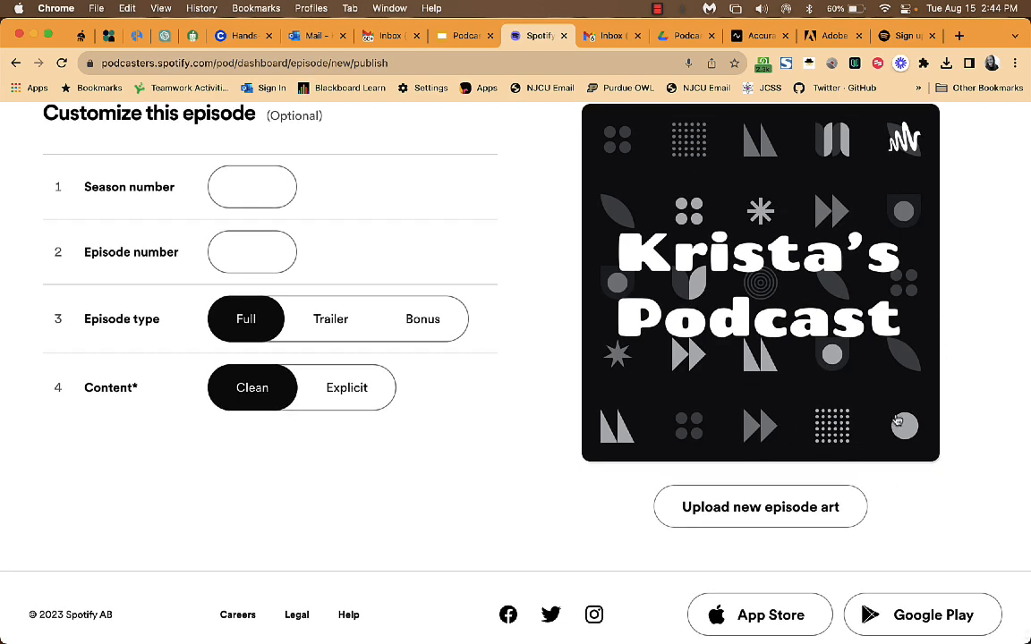
pyautogui.scroll(-1, 897, 419)
pyautogui.scroll(20, 895, 419)
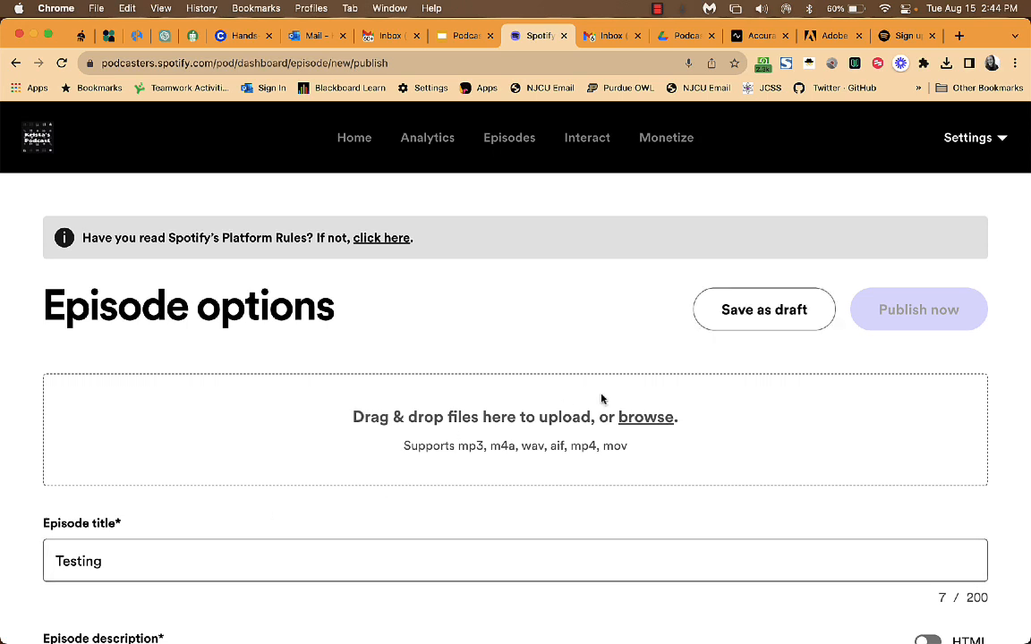
# Save 'Testing' as a draft, then choose Add audio under Episode segments.
pyautogui.click(707, 319)
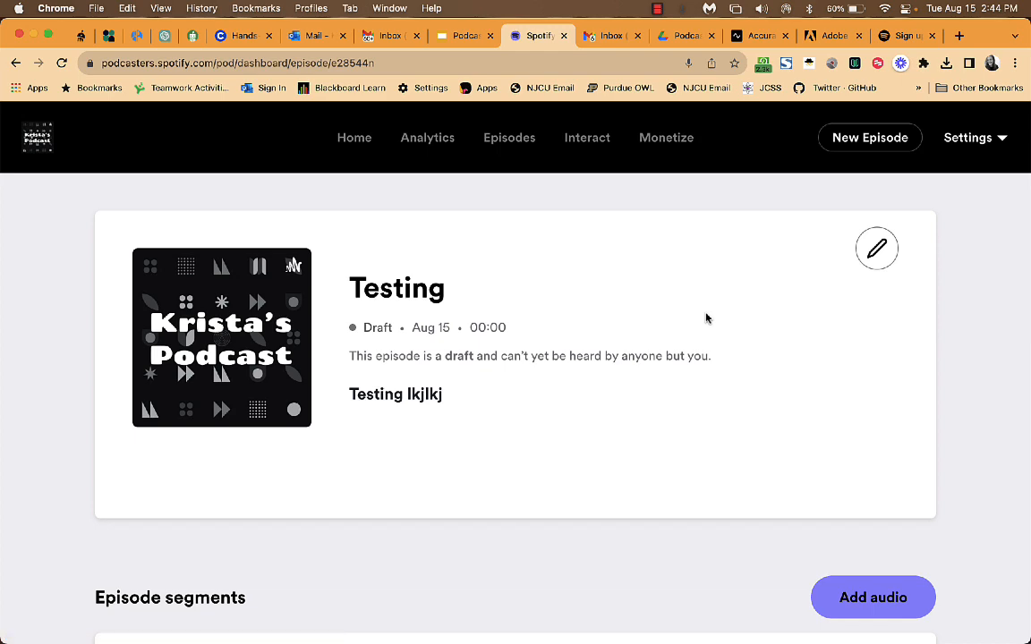
pyautogui.scroll(-5, 712, 356)
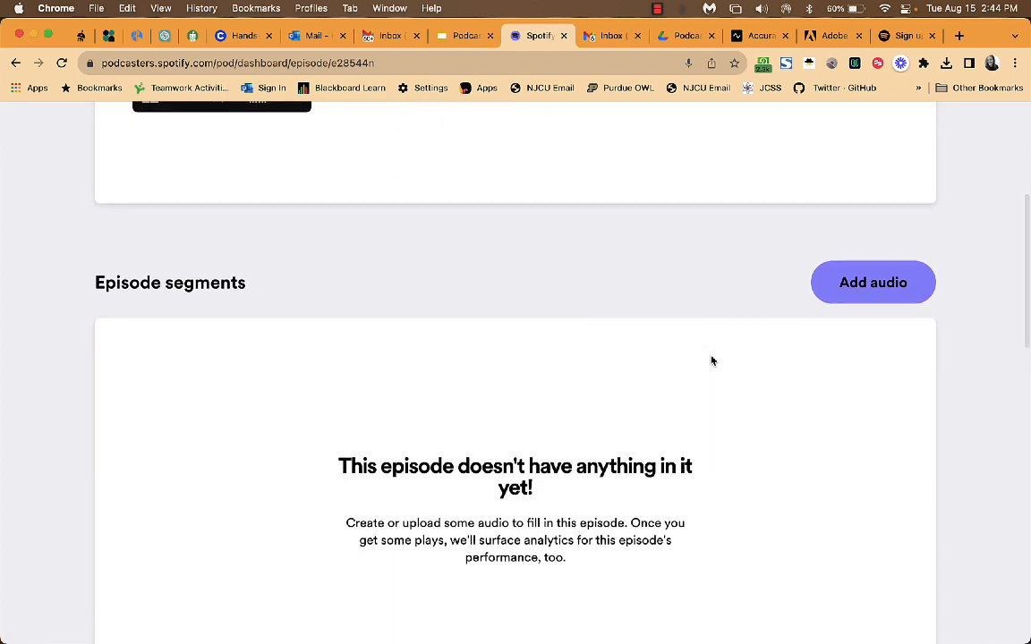
pyautogui.scroll(2, 711, 360)
pyautogui.scroll(4, 711, 360)
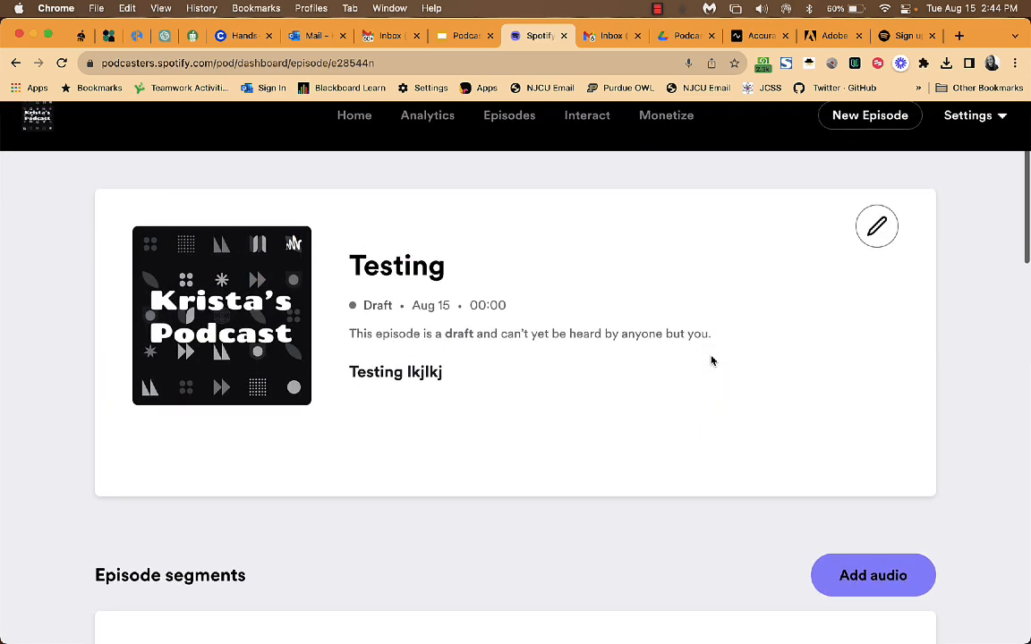
pyautogui.scroll(-5, 615, 368)
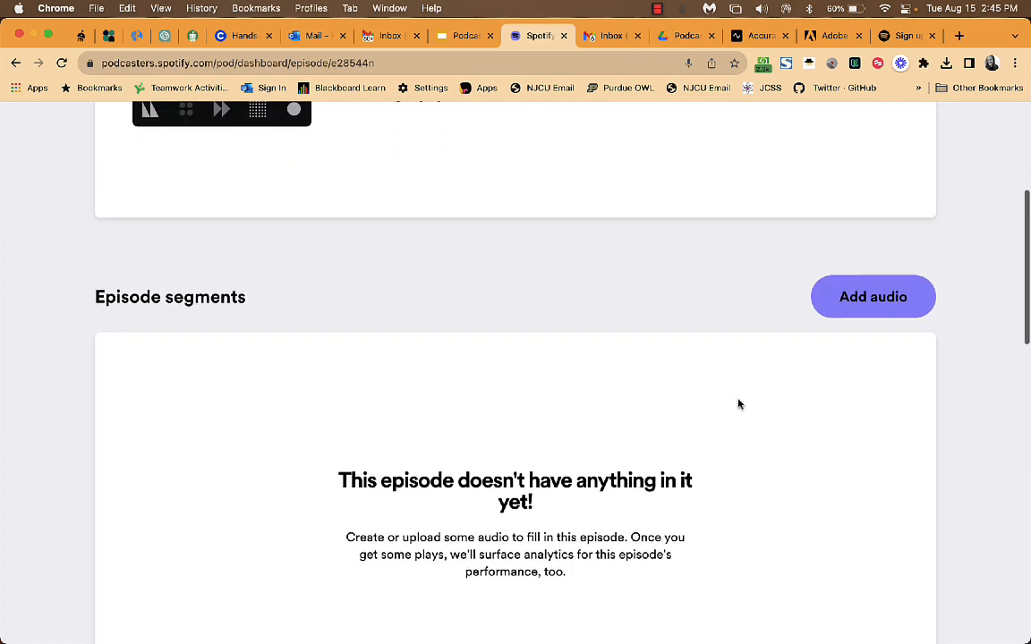
pyautogui.click(857, 299)
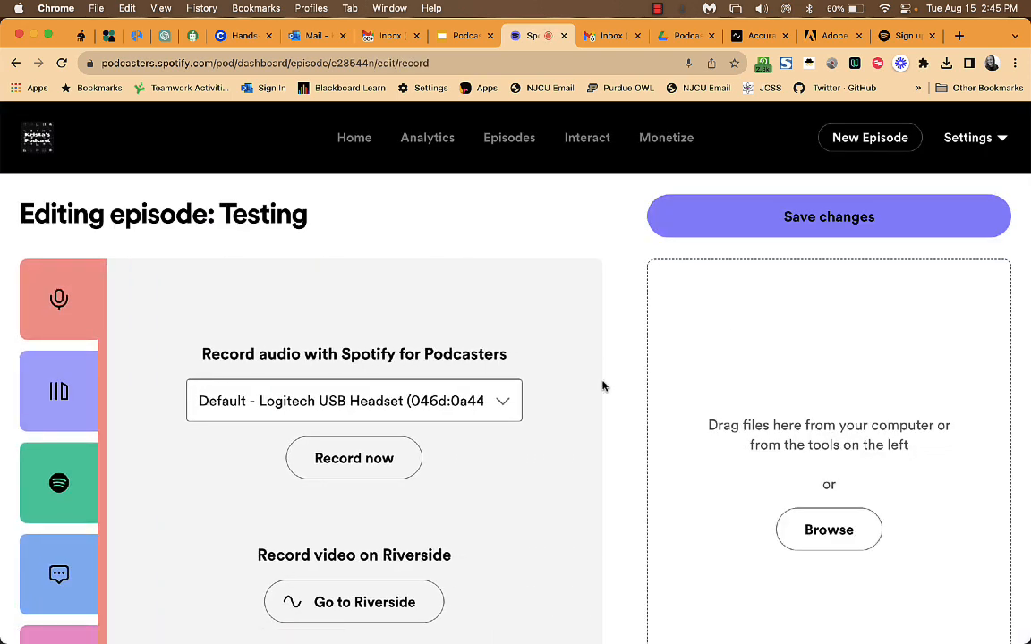
# Add the 00:09 'Testing Podcast' clip from the Library to the episode.
pyautogui.click(60, 390)
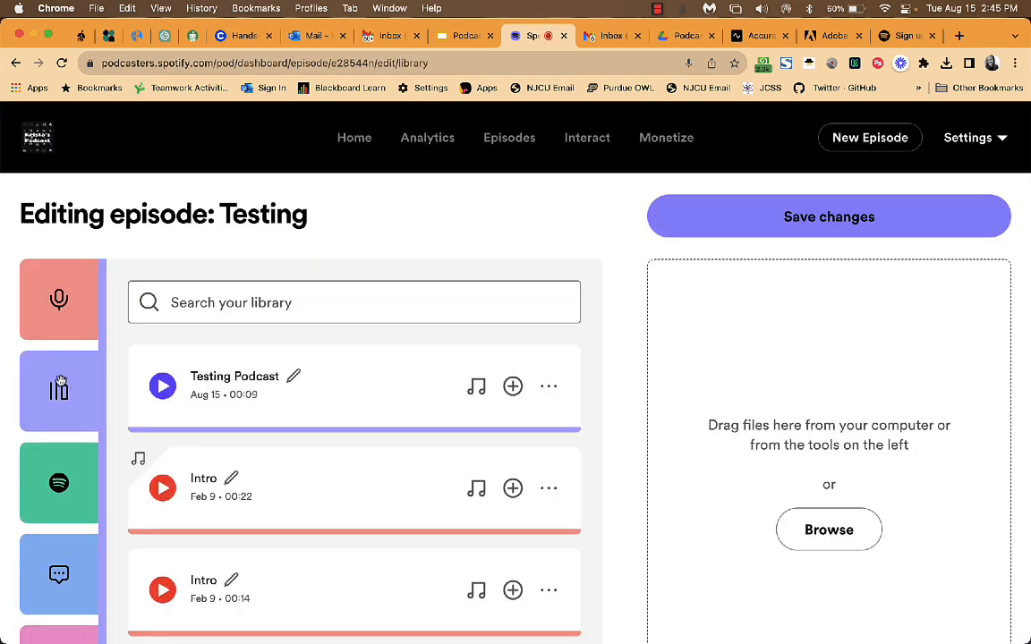
pyautogui.scroll(-3, 342, 383)
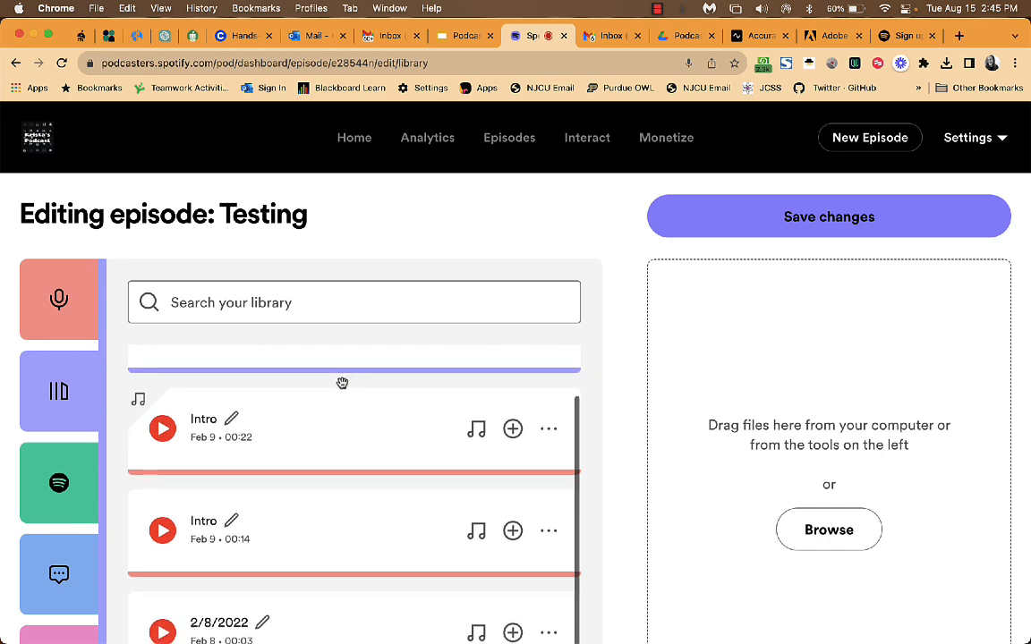
pyautogui.scroll(2, 342, 383)
pyautogui.scroll(-4, 274, 480)
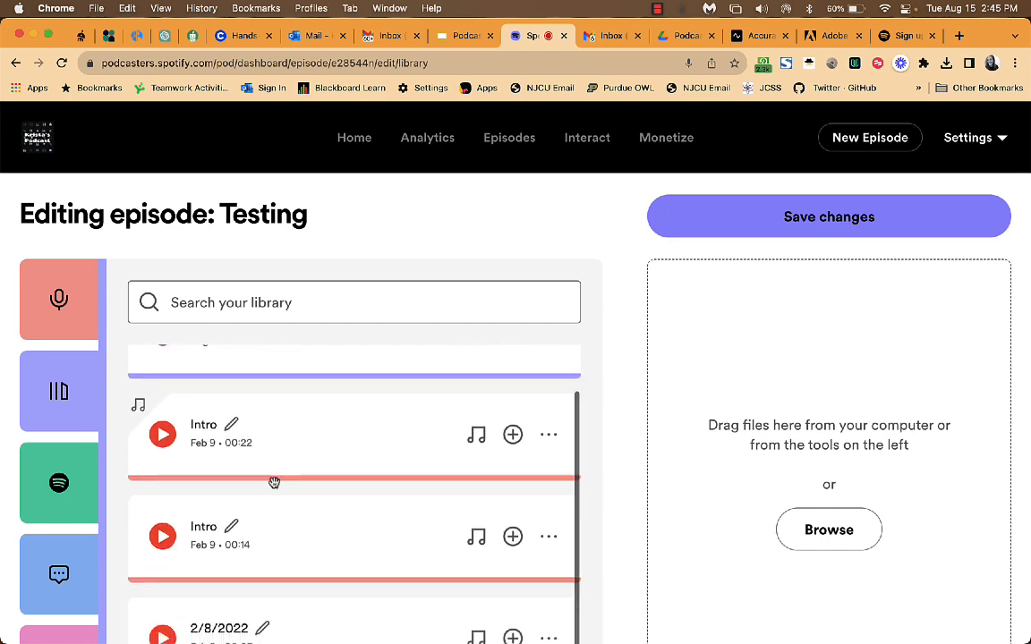
pyautogui.scroll(-2, 267, 528)
pyautogui.scroll(3, 267, 532)
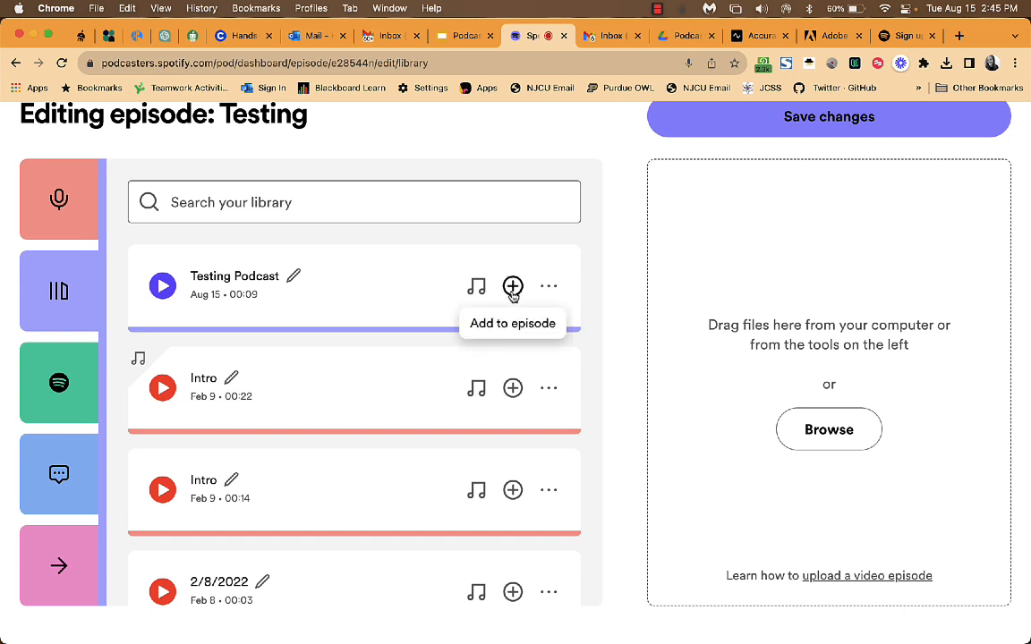
pyautogui.click(512, 286)
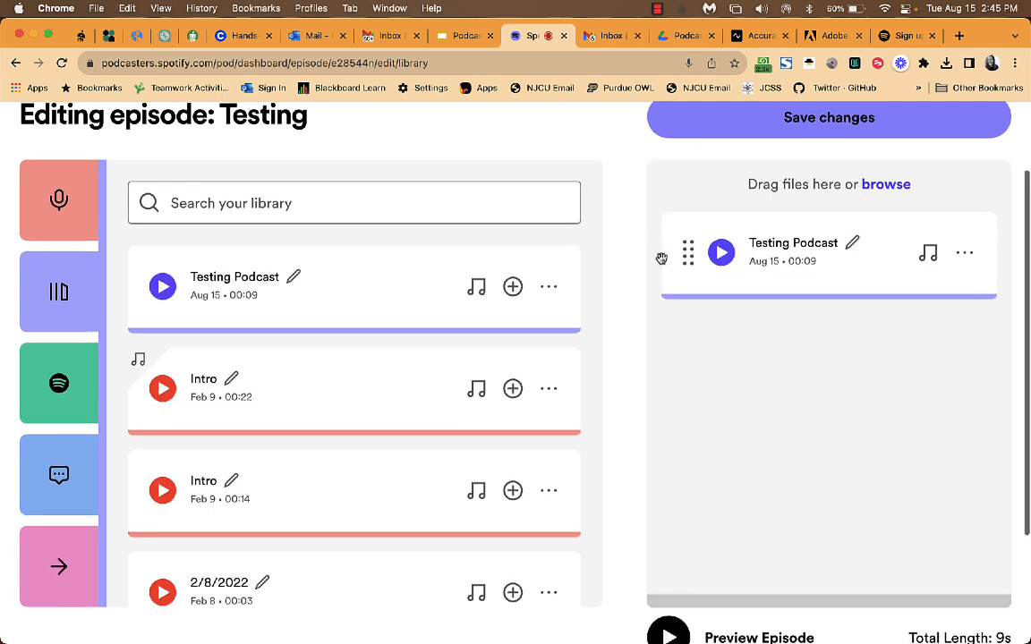
pyautogui.scroll(3, 663, 259)
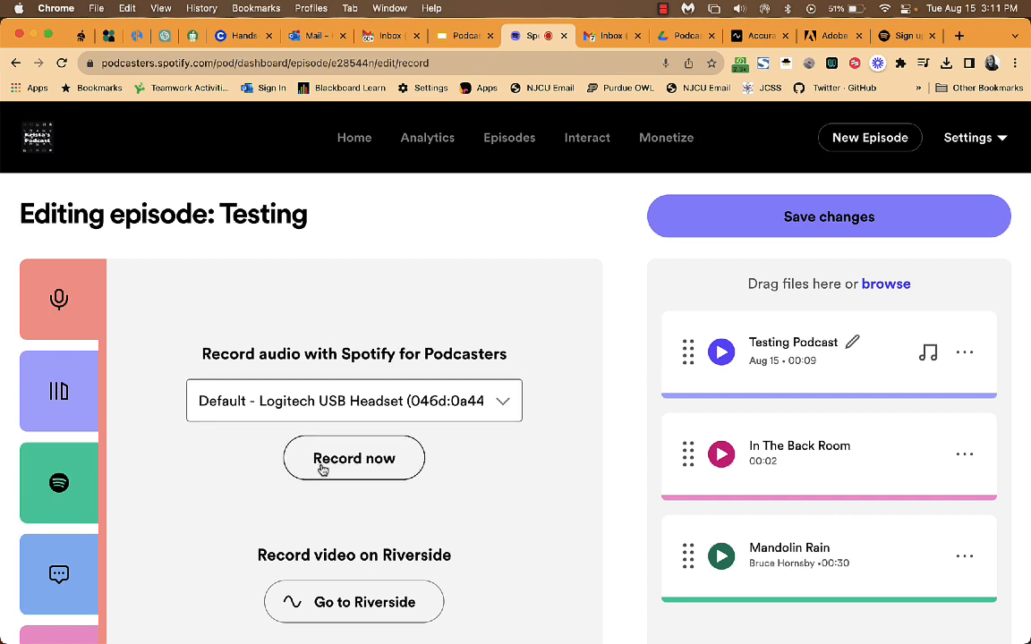
# Go from the saved-clips library to the Music + Talk Spotify music section.
pyautogui.click(79, 399)
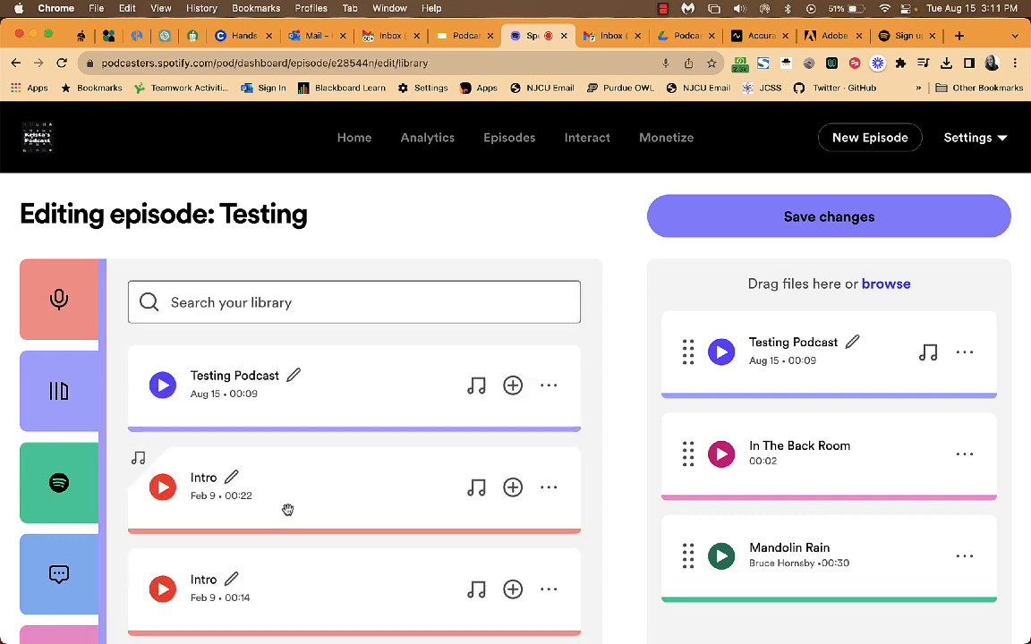
pyautogui.scroll(-2, 286, 510)
pyautogui.scroll(2, 286, 510)
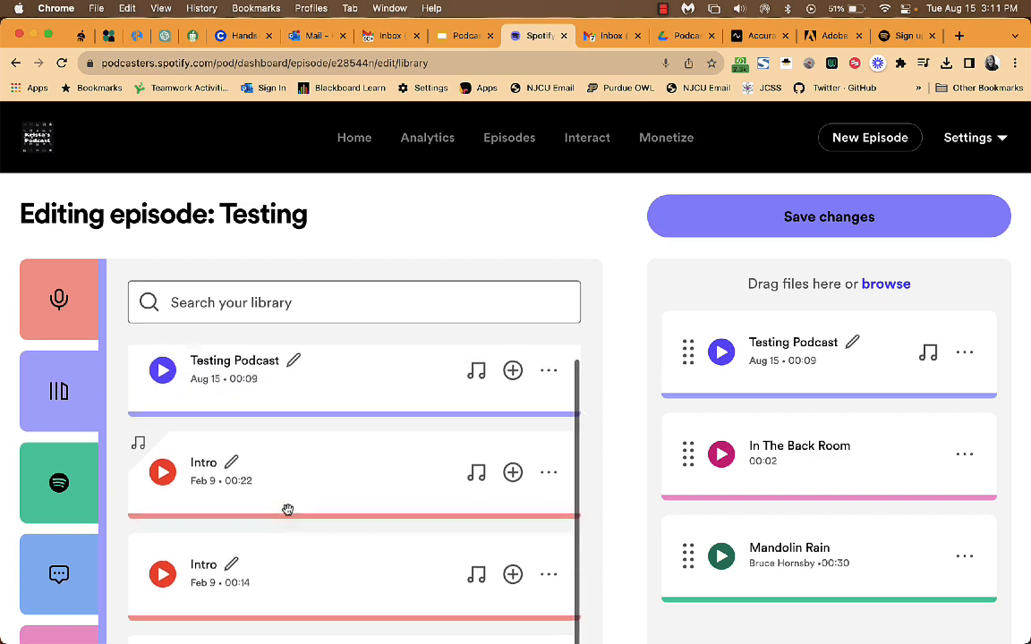
pyautogui.click(63, 482)
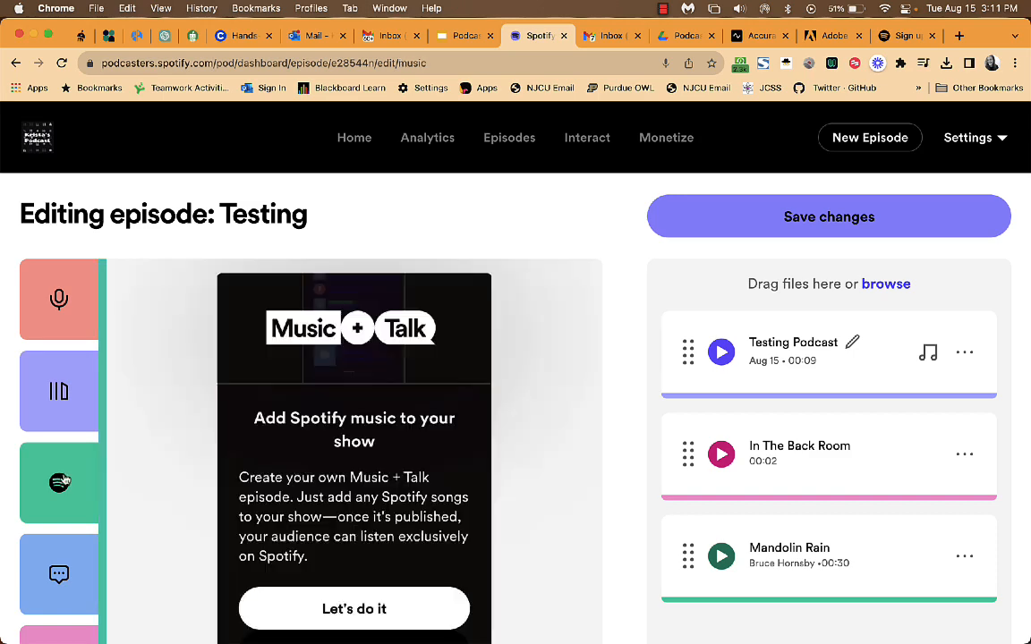
pyautogui.scroll(-2, 172, 450)
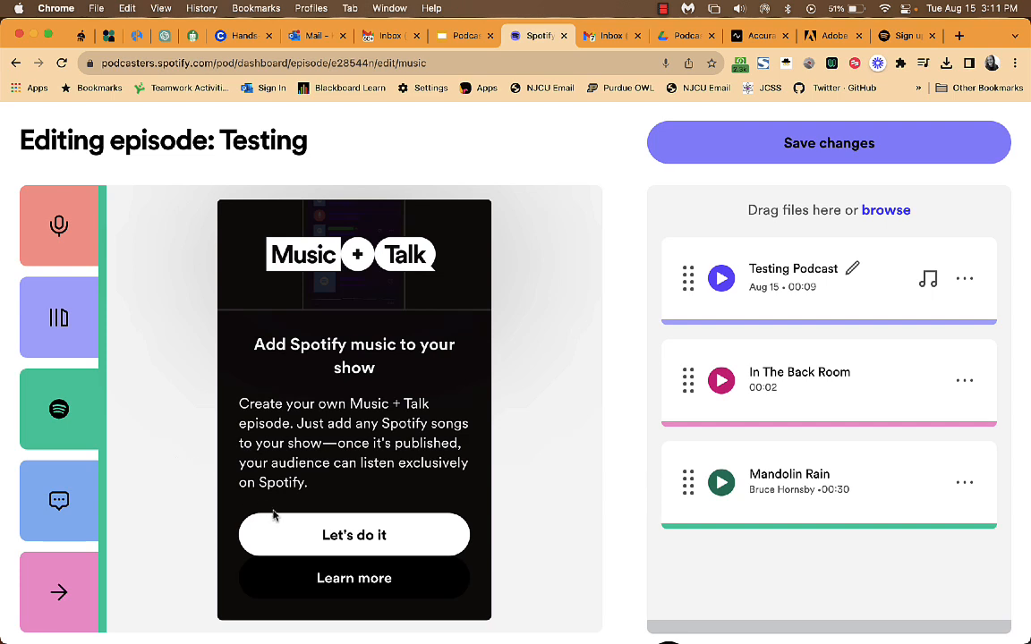
pyautogui.click(296, 536)
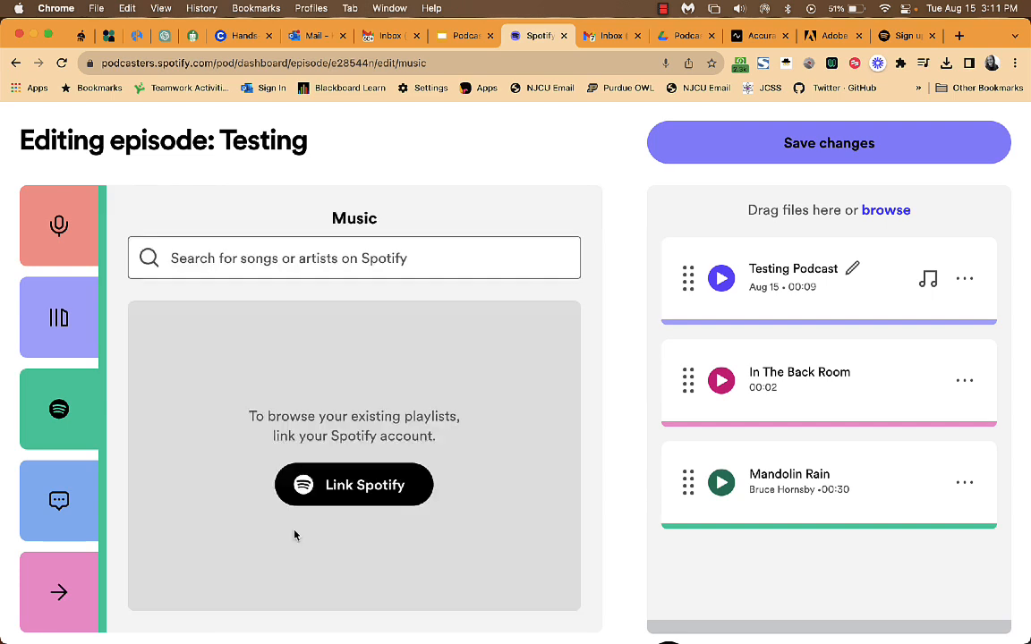
# Search 'Br' for Bruce Springsteen, preview Glory Days, and add it after Mandolin Rain.
pyautogui.click(341, 265)
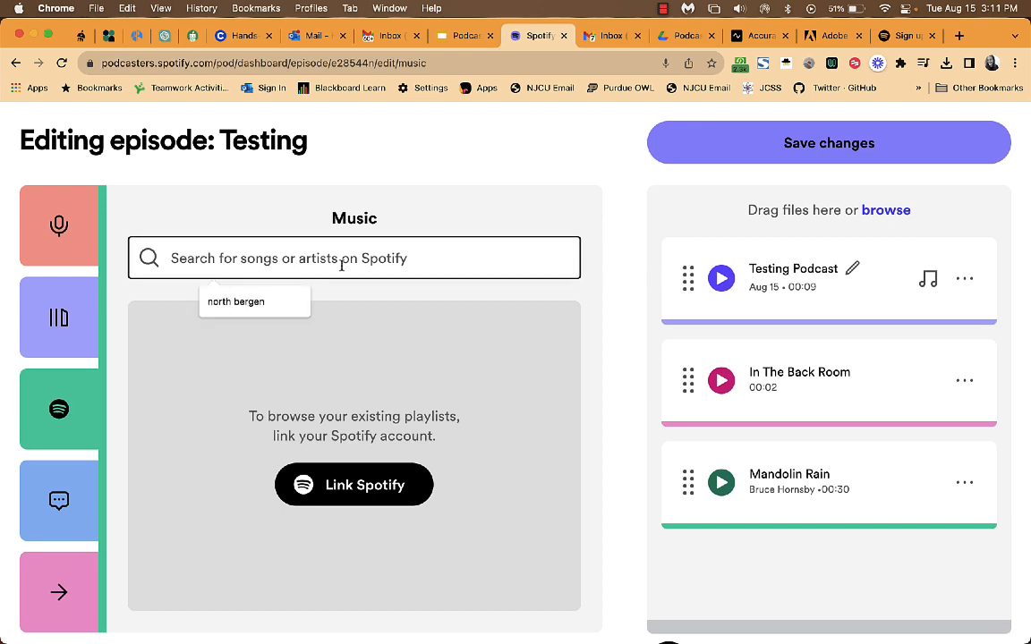
pyautogui.write('Bruce springsteen')
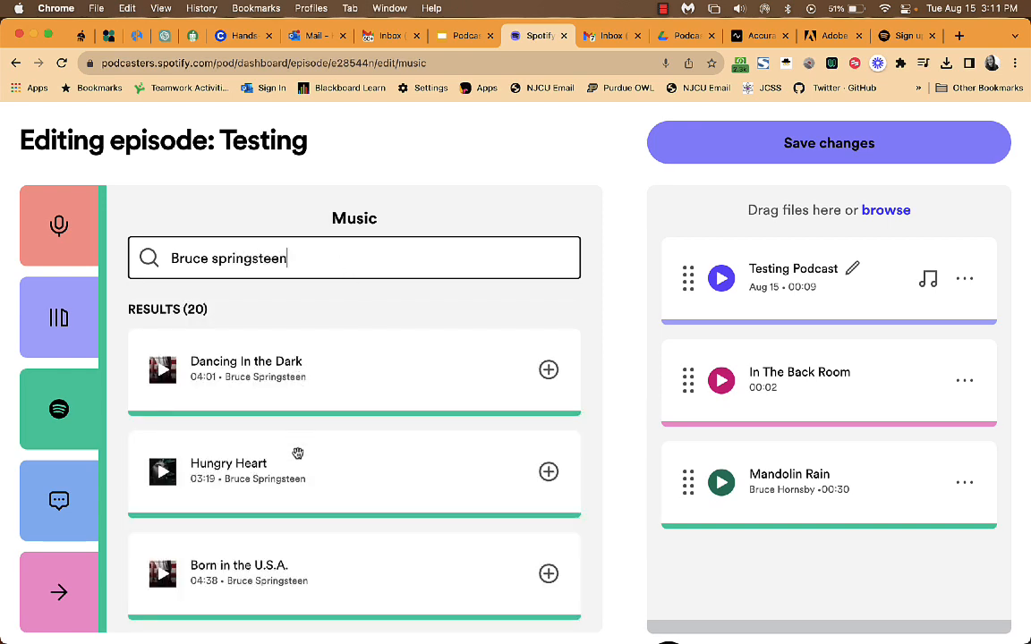
pyautogui.scroll(-1, 298, 453)
pyautogui.scroll(-5, 298, 453)
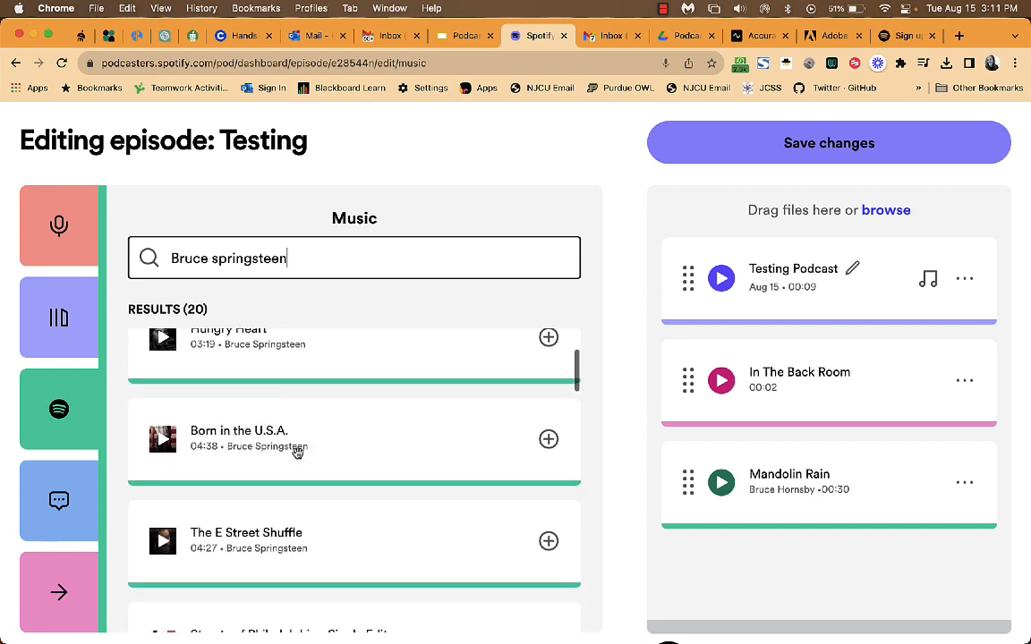
pyautogui.scroll(-6, 298, 454)
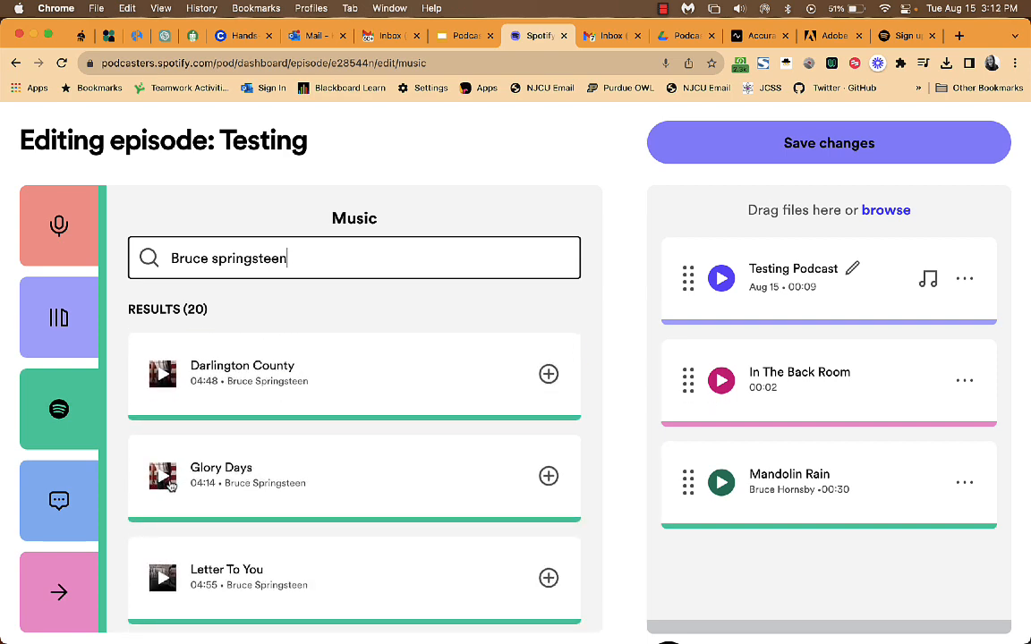
pyautogui.click(163, 476)
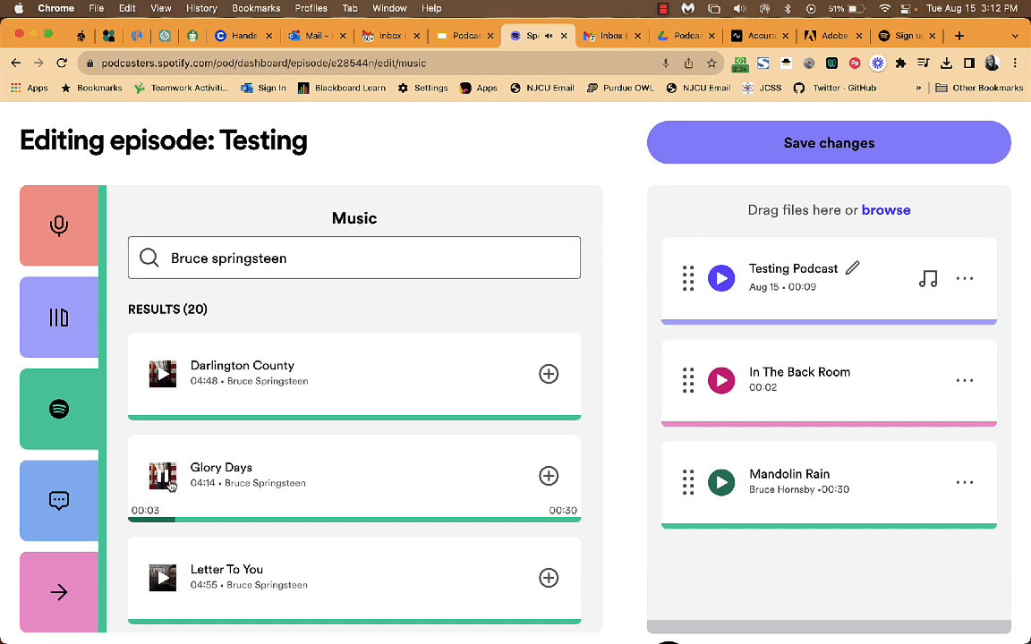
pyautogui.click(170, 483)
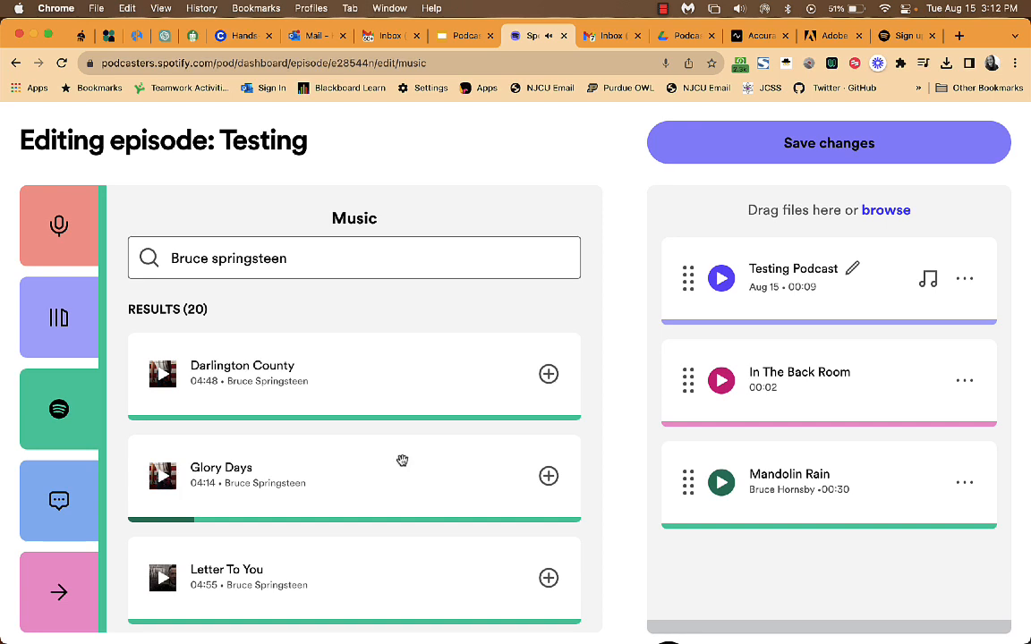
pyautogui.click(549, 476)
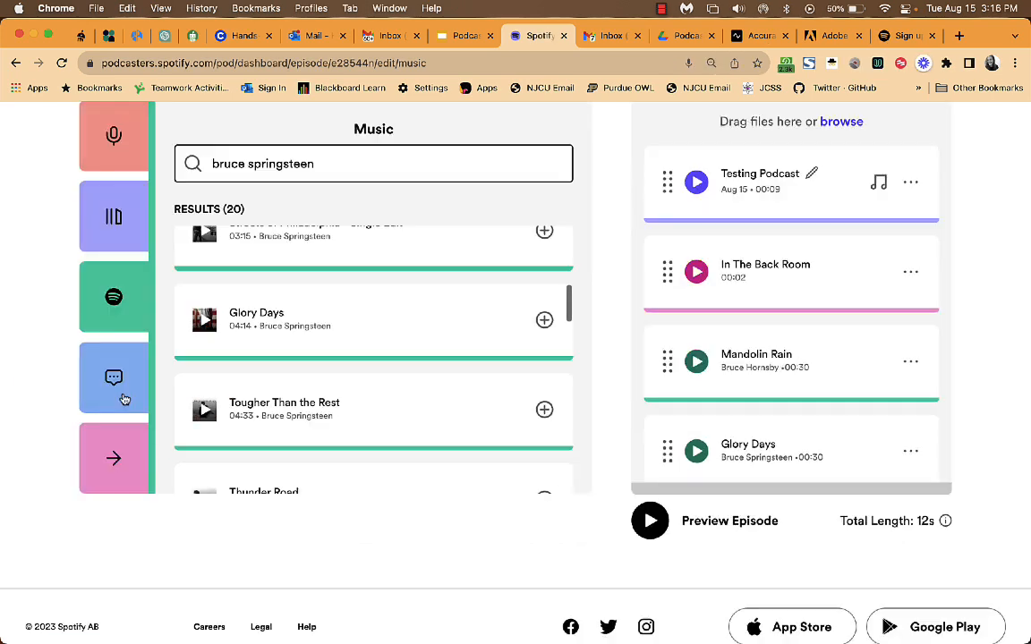
pyautogui.scroll(1, 64, 408)
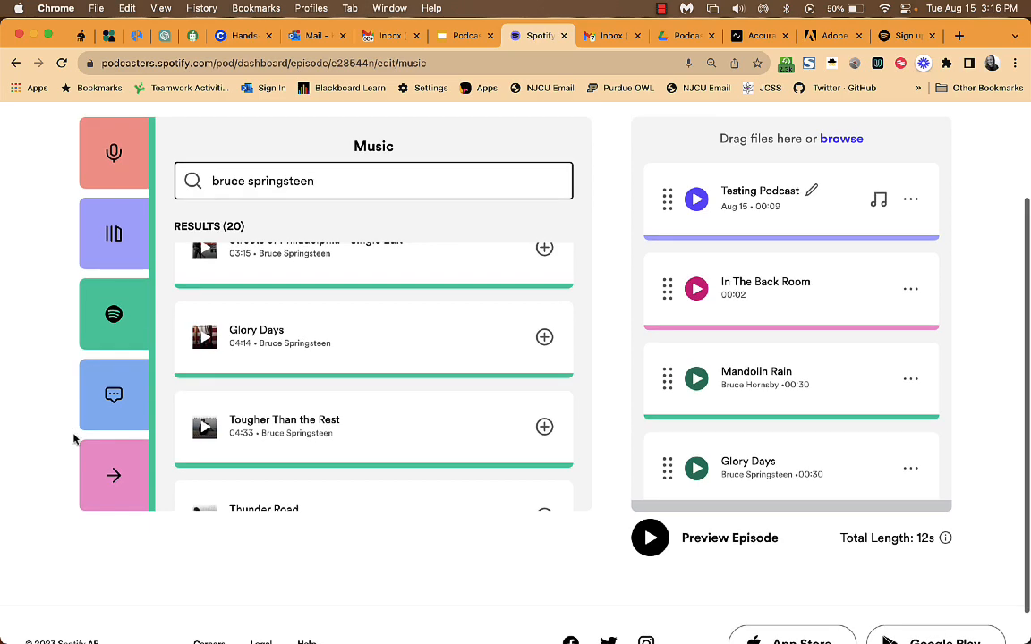
# Preview the In The Back Room transition and add it after the recorded clip.
pyautogui.click(124, 488)
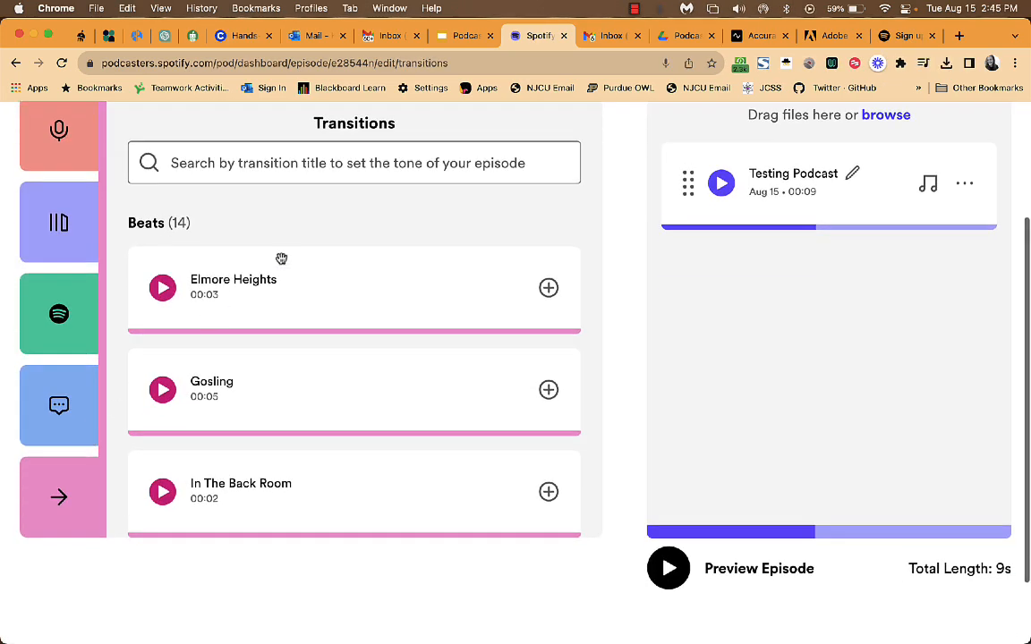
pyautogui.scroll(-5, 281, 258)
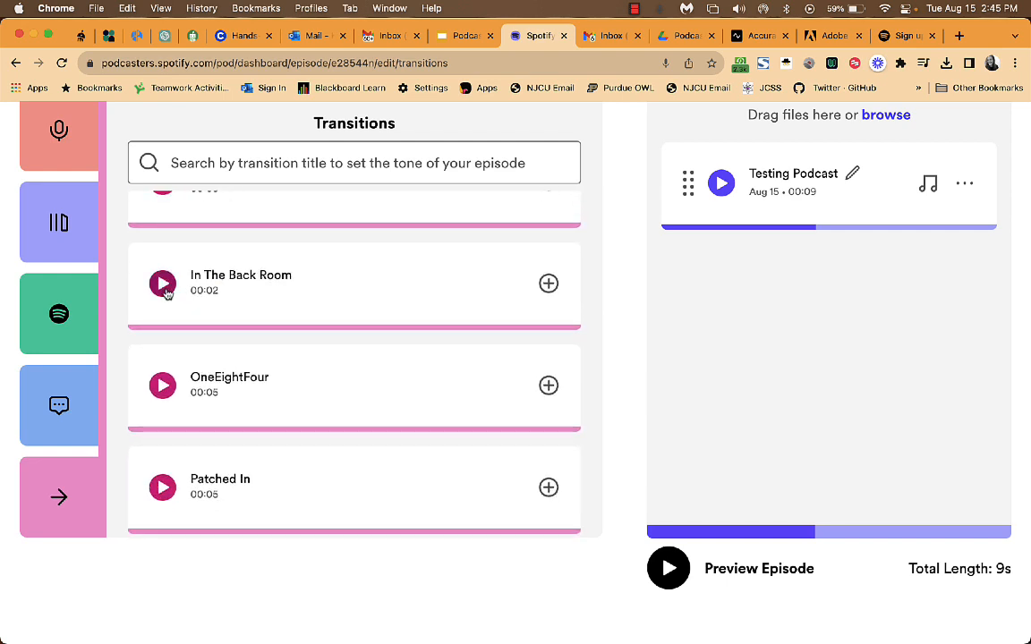
pyautogui.click(165, 286)
pyautogui.click(164, 286)
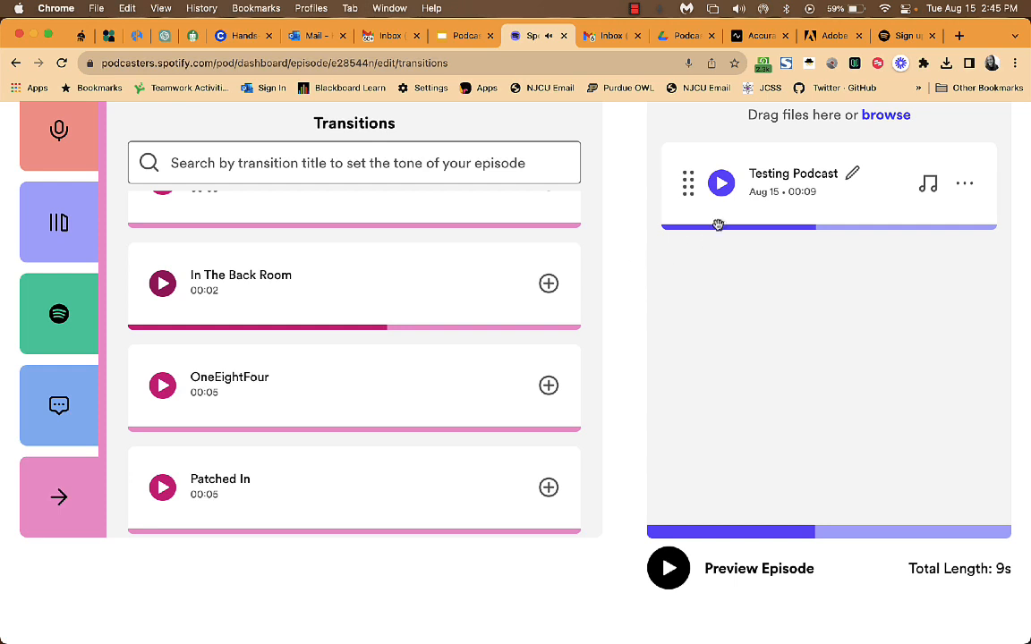
pyautogui.click(550, 285)
# Play the whole-episode preview, then return to the Bruce Hornsby music search results.
pyautogui.scroll(-2, 653, 373)
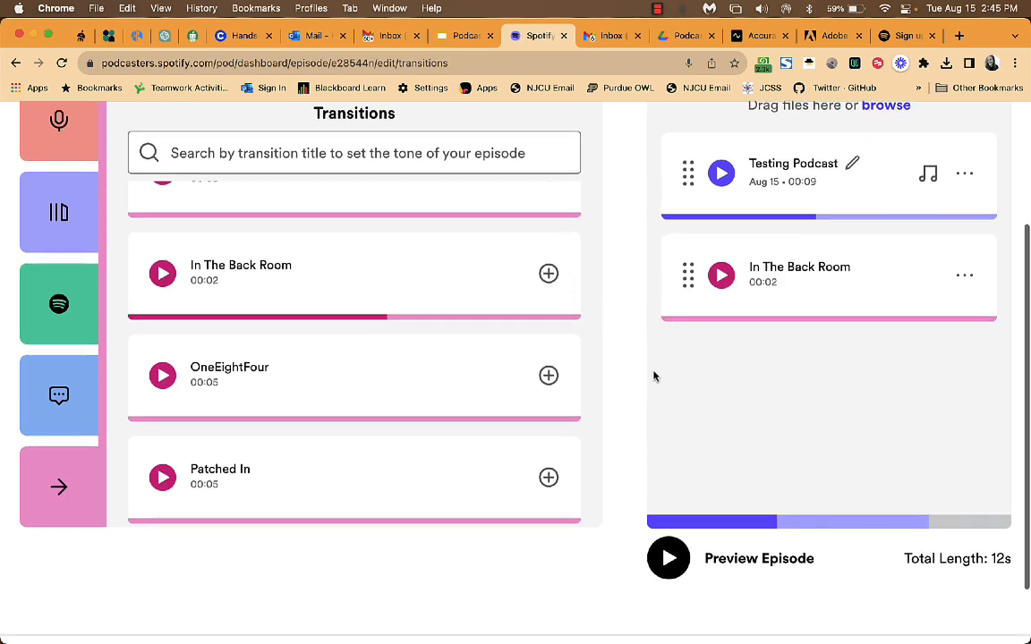
pyautogui.click(659, 506)
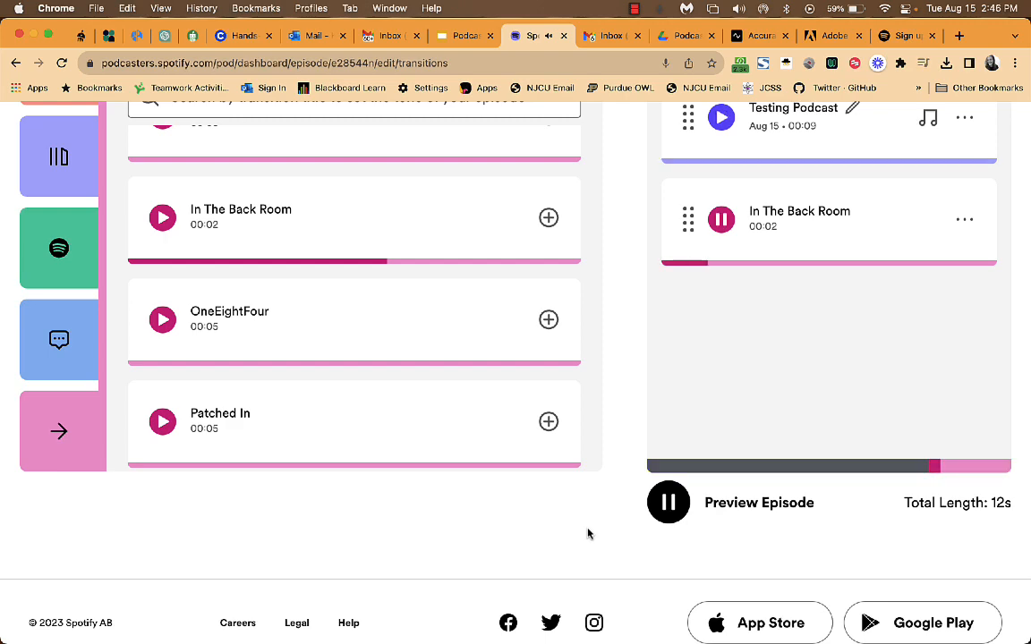
pyautogui.scroll(5, 611, 531)
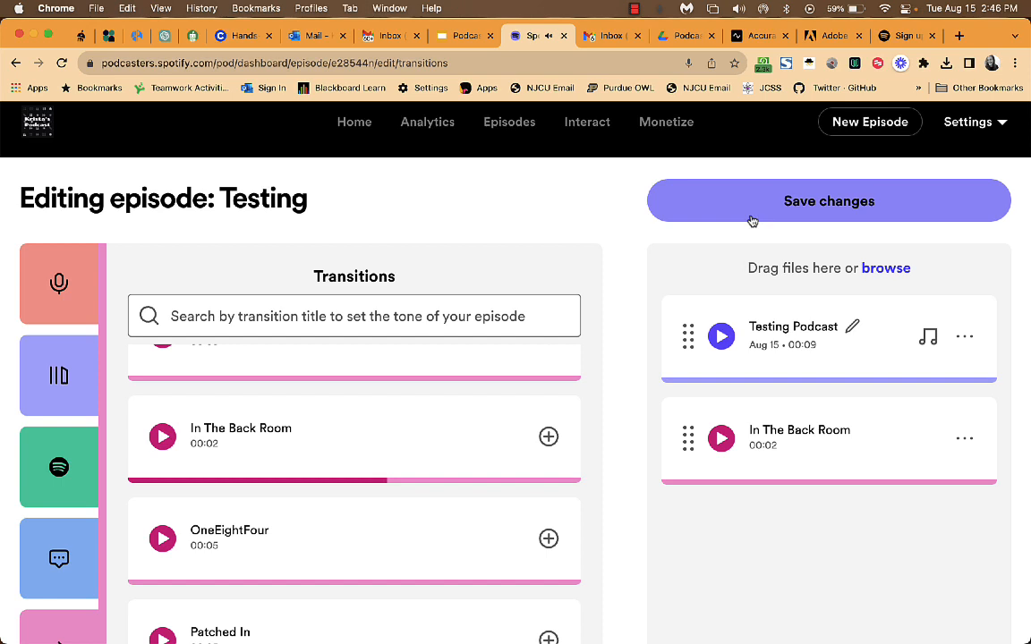
pyautogui.click(60, 286)
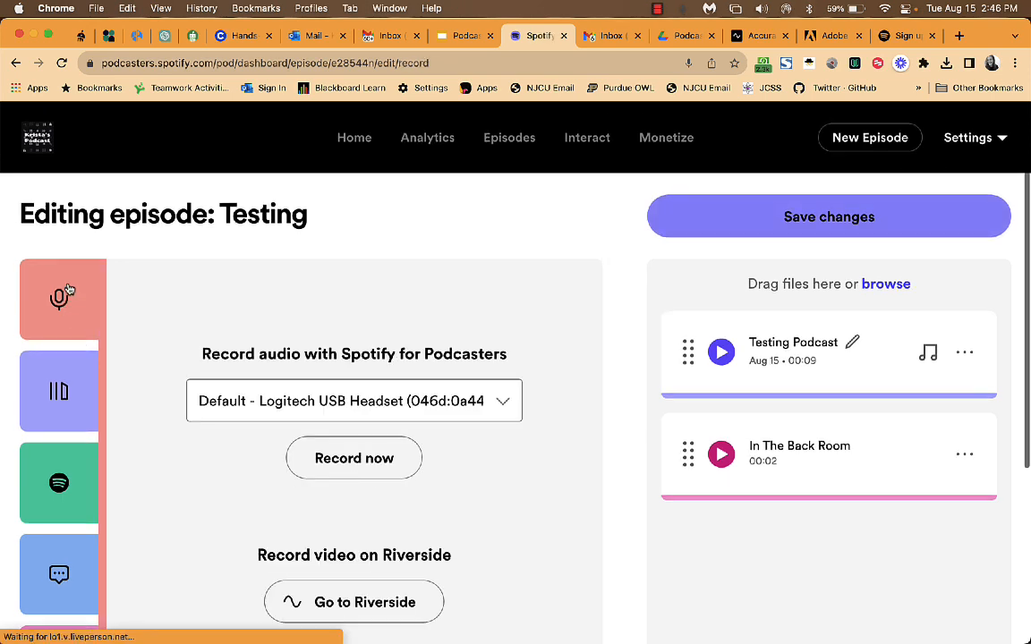
pyautogui.click(40, 391)
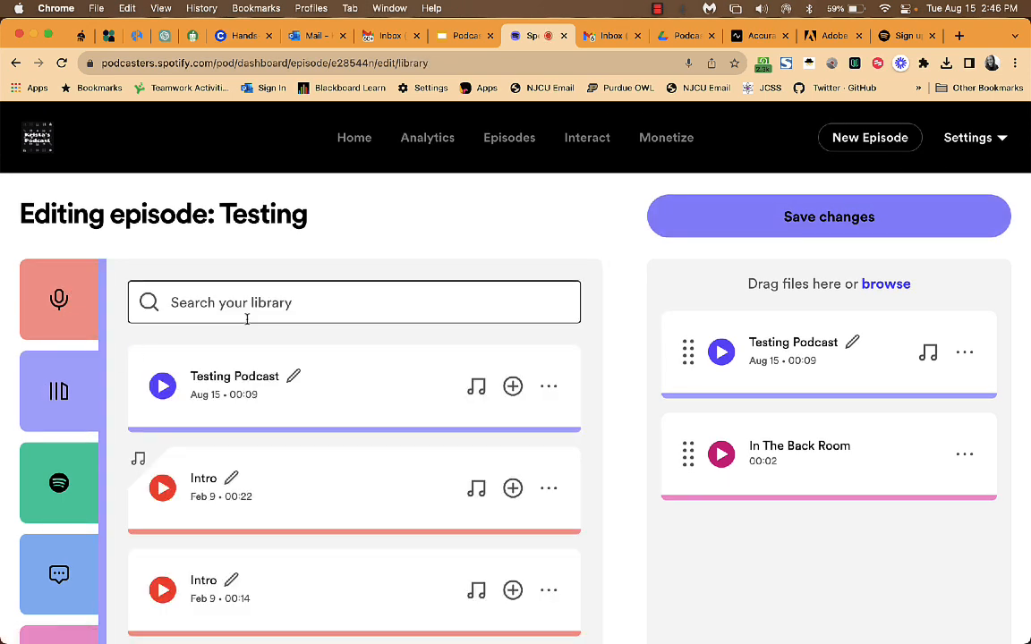
pyautogui.click(81, 494)
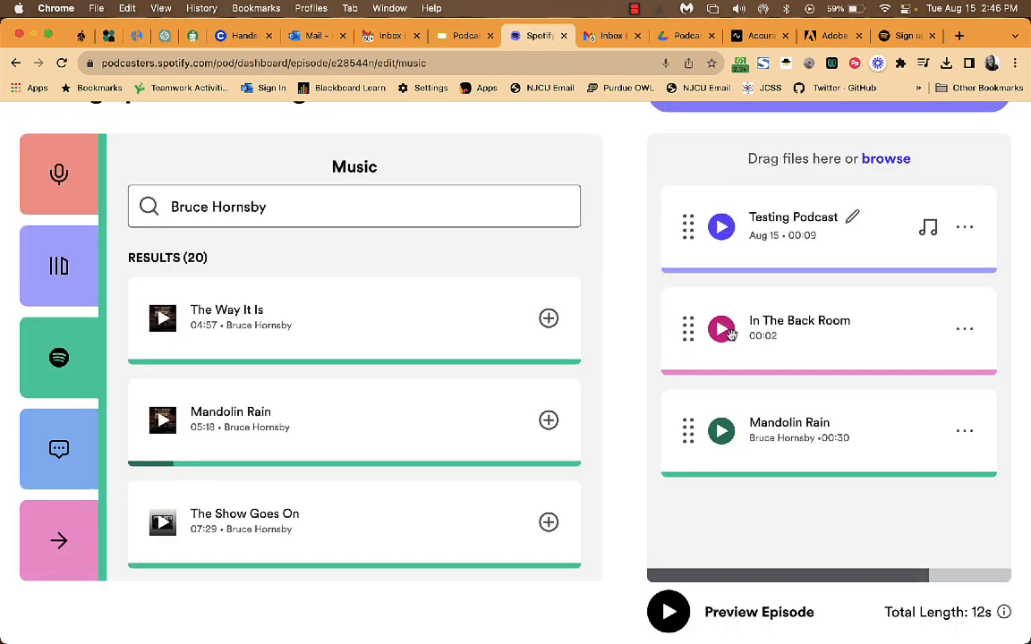
# Save the edits and review the Testing draft's page showing 00:42 of audio.
pyautogui.click(801, 227)
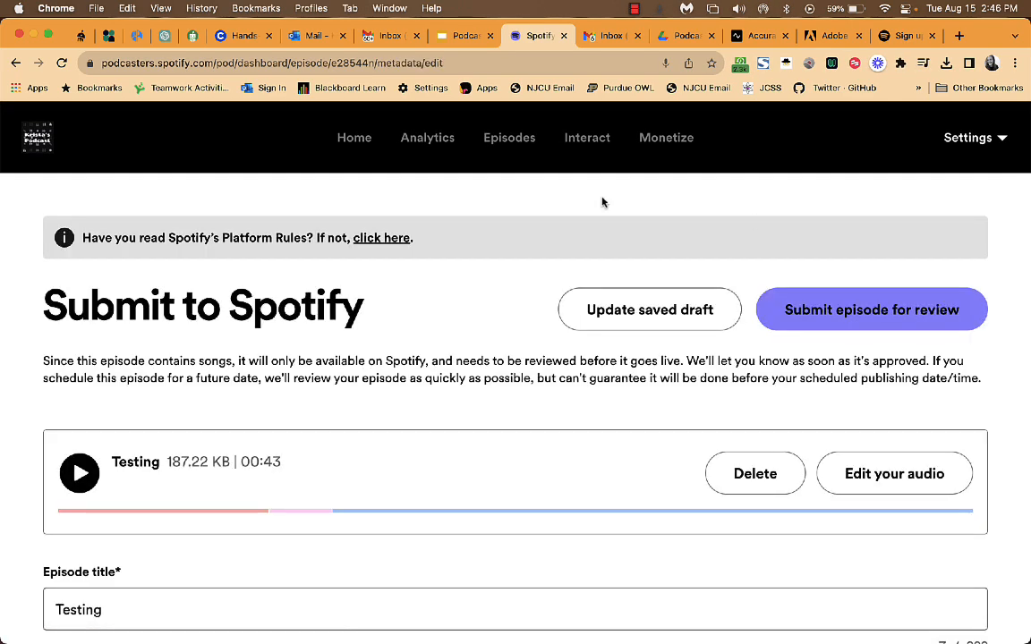
pyautogui.click(512, 139)
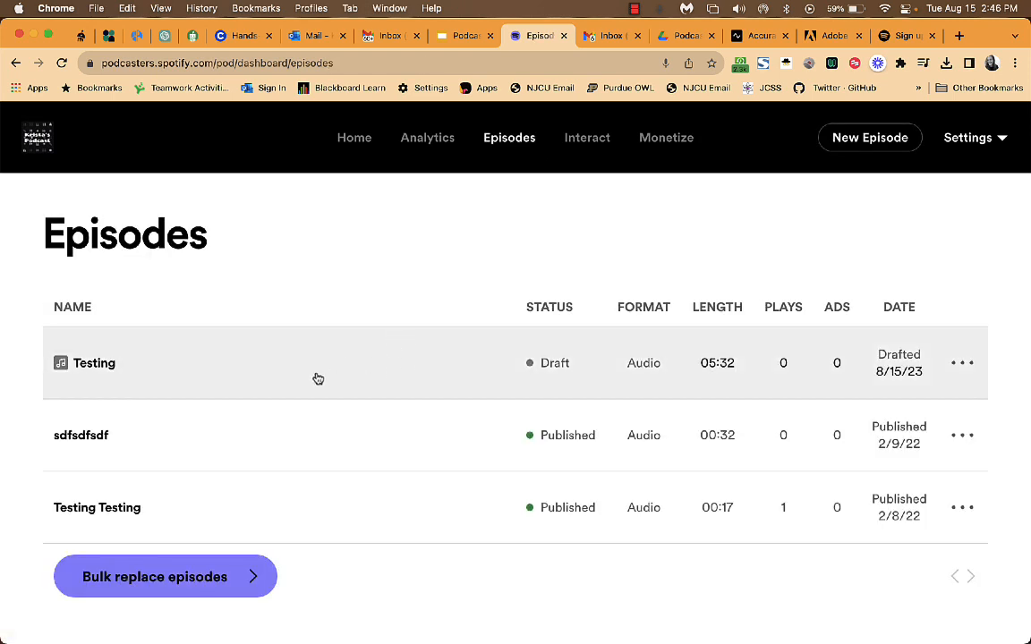
pyautogui.click(383, 366)
pyautogui.scroll(-5, 484, 465)
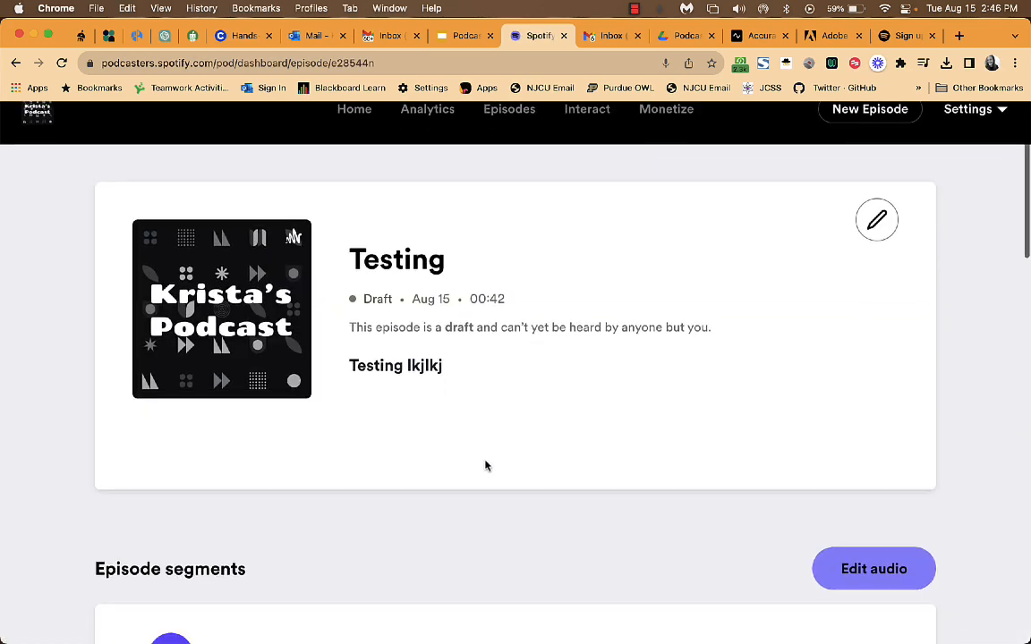
pyautogui.scroll(-10, 537, 453)
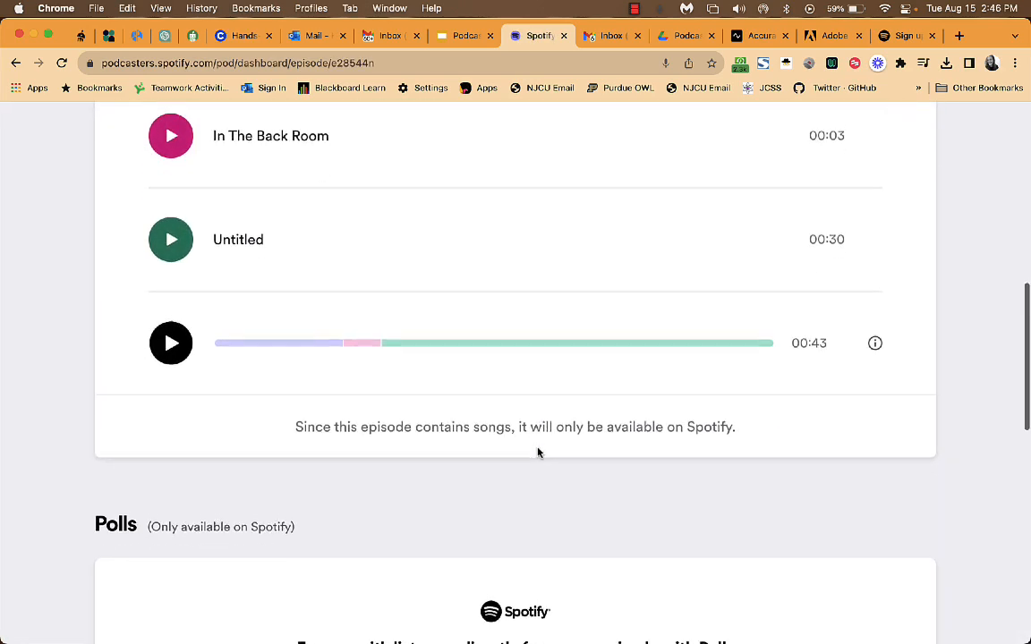
pyautogui.scroll(-3, 536, 453)
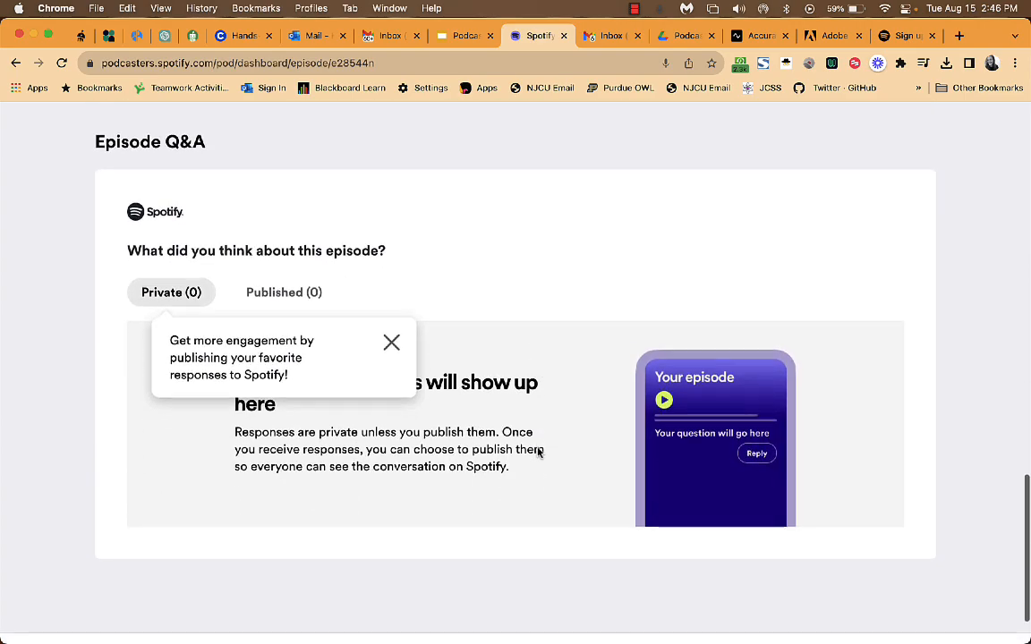
pyautogui.scroll(3, 537, 453)
pyautogui.scroll(15, 538, 455)
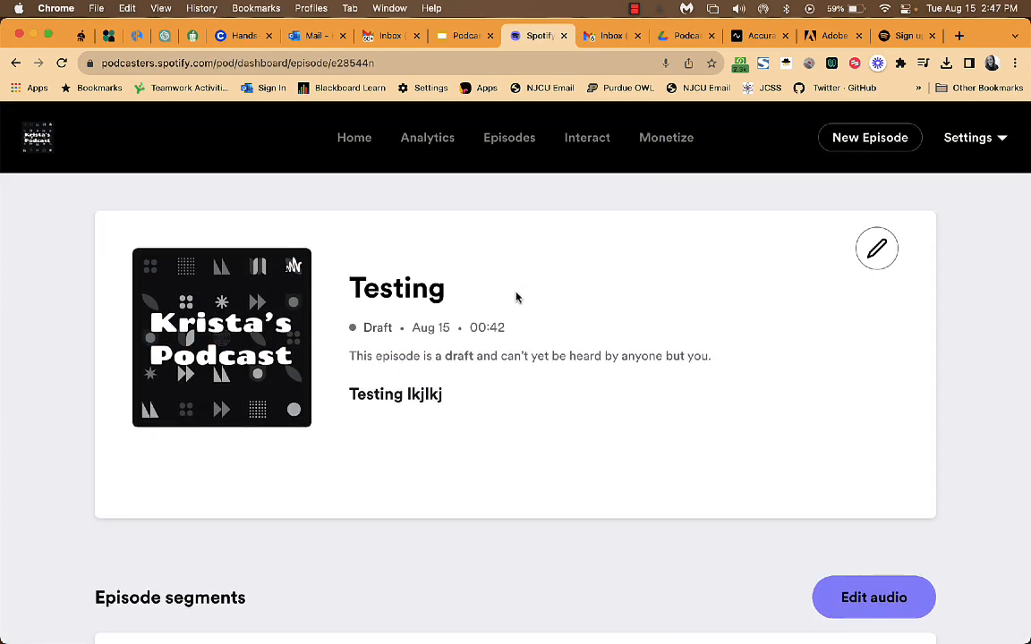
# Edit the Testing episode and review its title, description, publish date Now and Q&A.
pyautogui.click(877, 249)
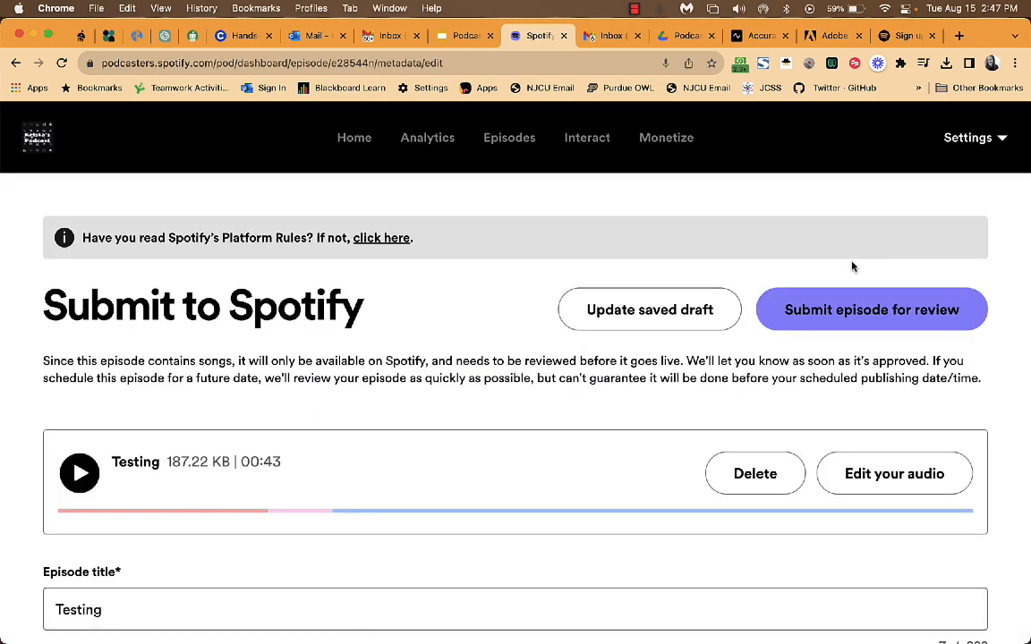
pyautogui.scroll(-3, 993, 313)
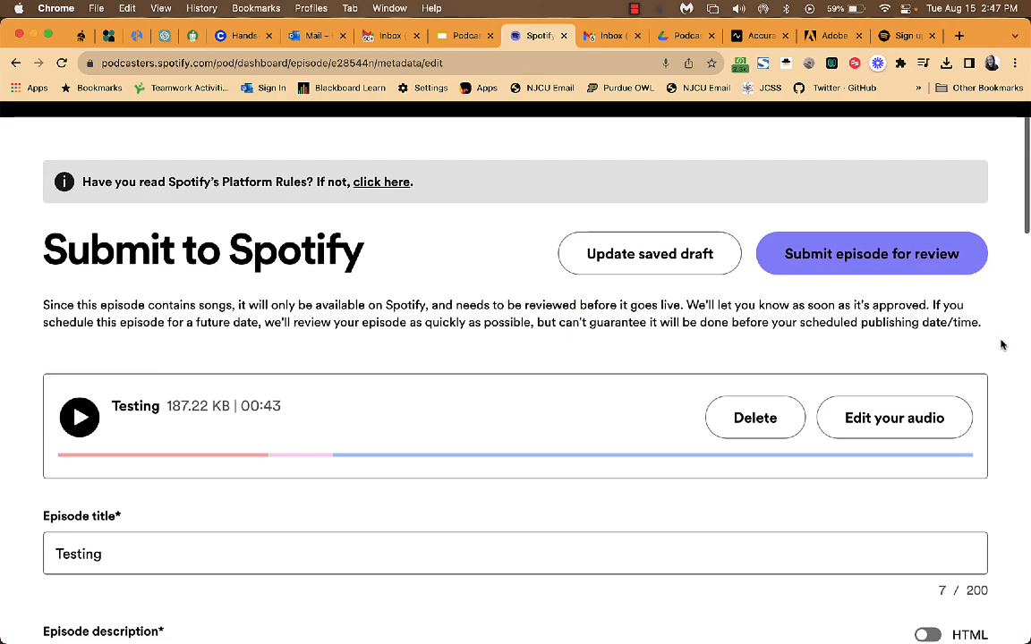
pyautogui.scroll(-7, 999, 387)
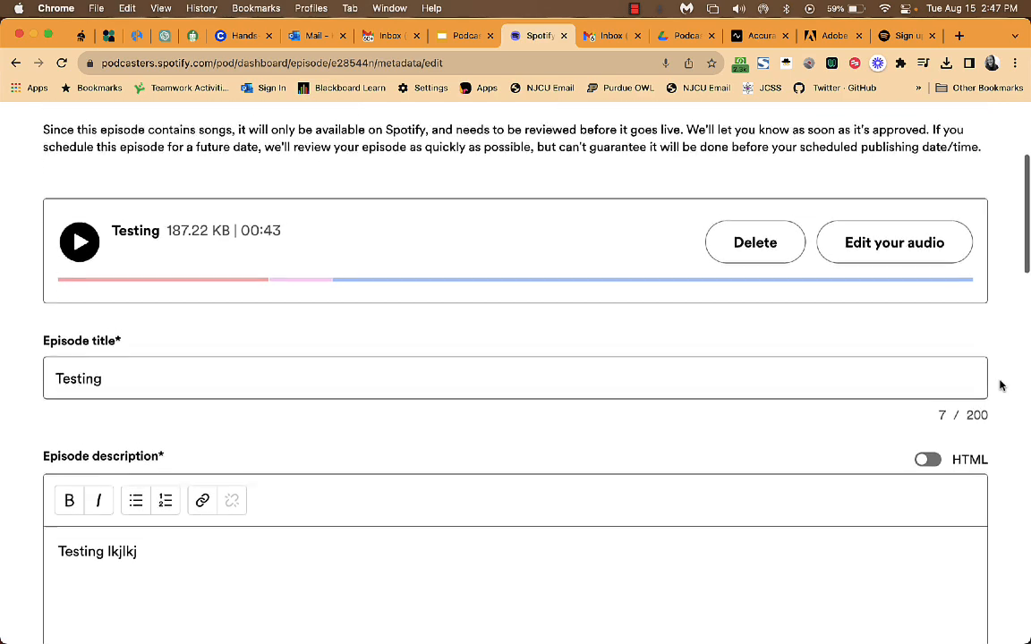
pyautogui.scroll(-15, 907, 462)
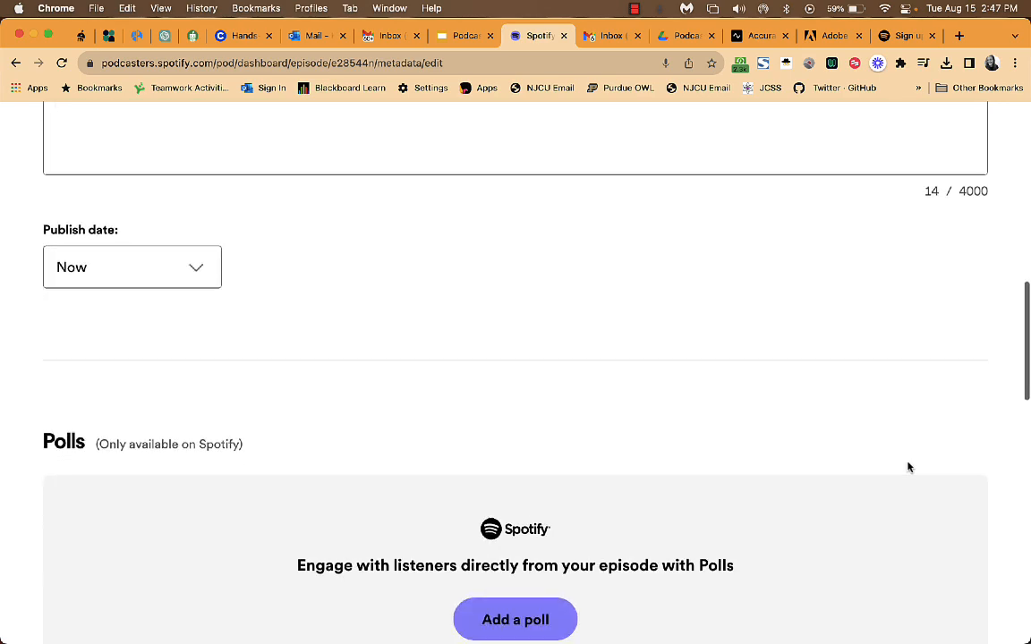
pyautogui.scroll(-13, 907, 466)
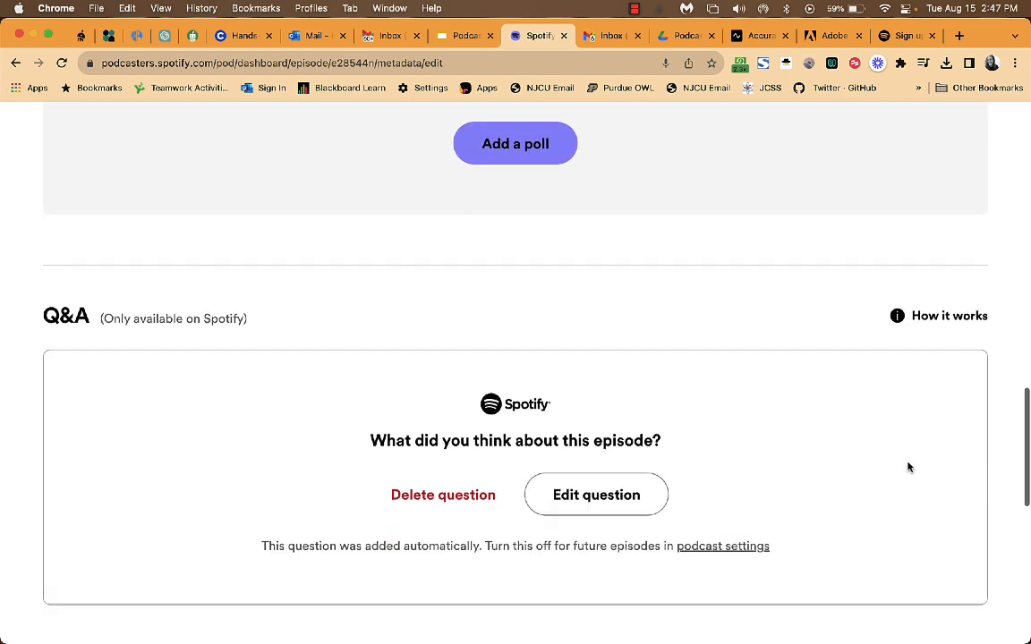
pyautogui.scroll(20, 907, 468)
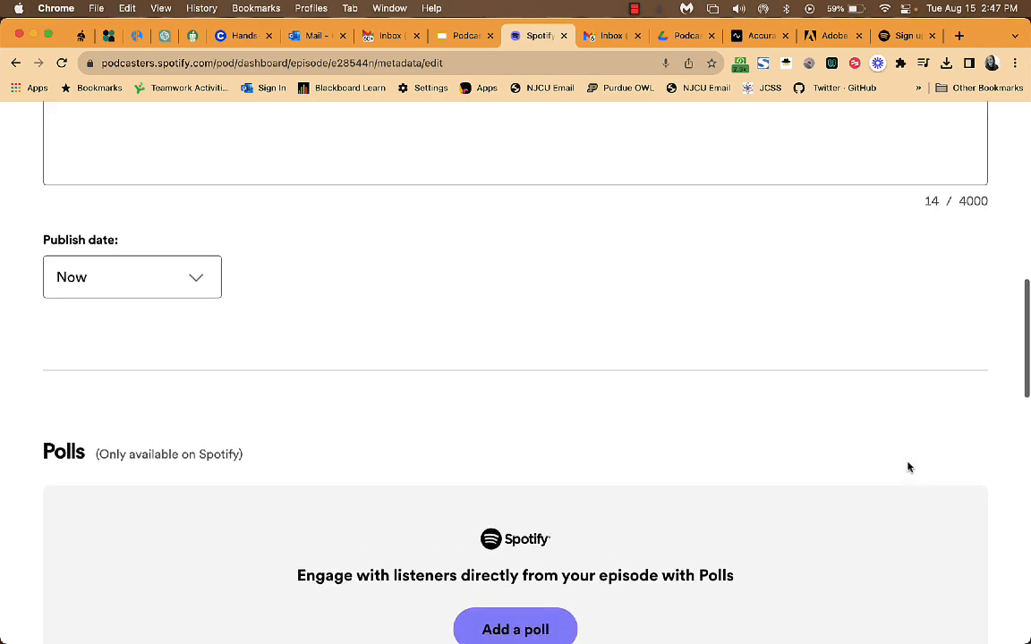